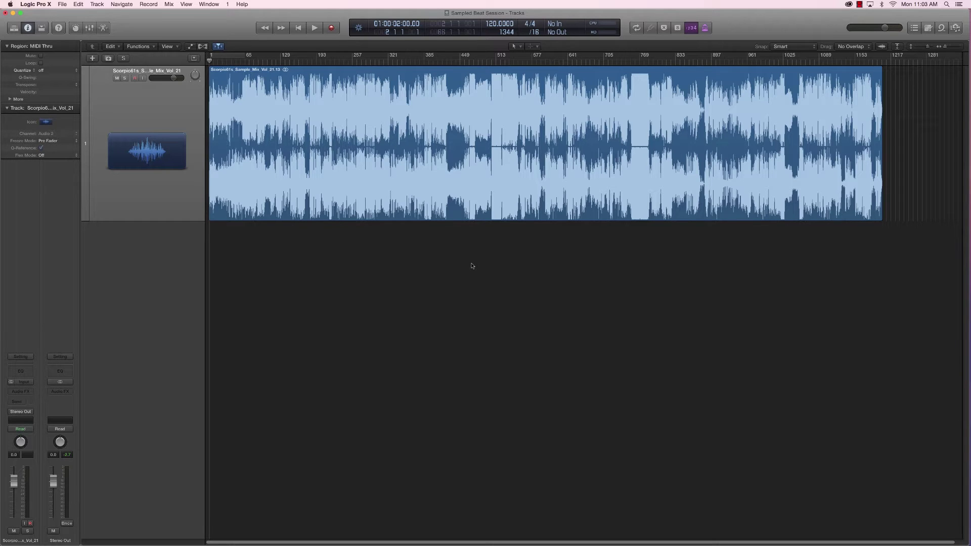
Step: Briefly play the sample mix, zoom in, and scrub the playhead from bar 20 to bar 65
{"action": "key", "text": "space"}
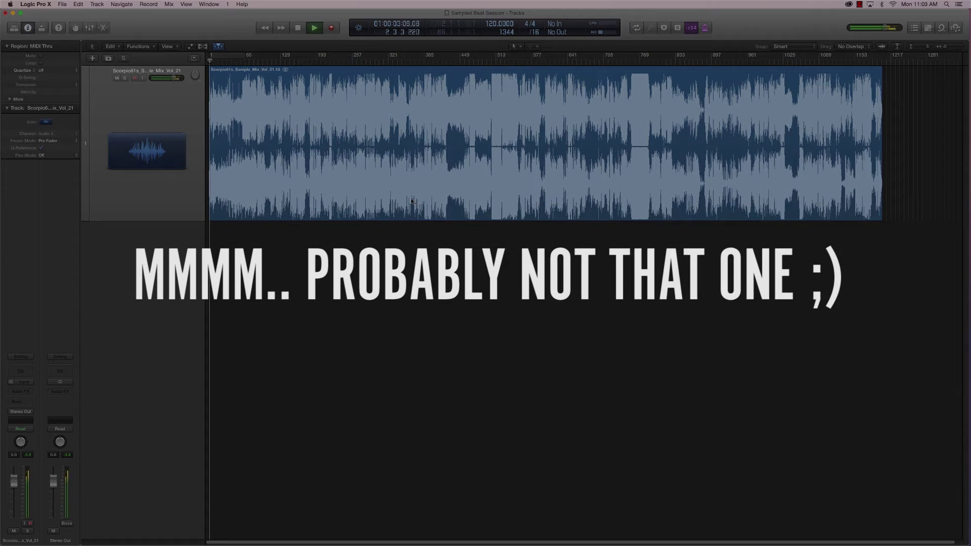
{"action": "key", "text": "super+Right"}
{"action": "key", "text": "super+Right"}
{"action": "key", "text": "super+Right"}
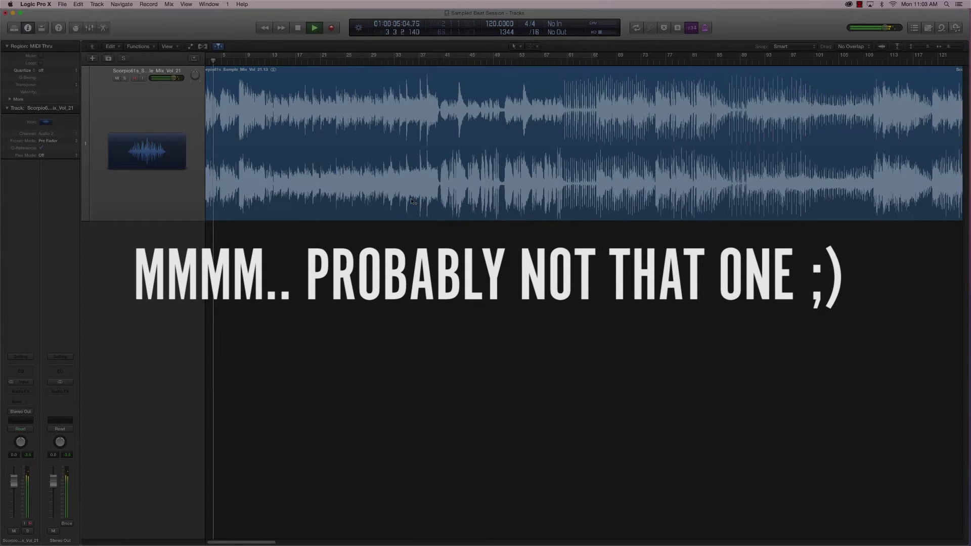
{"action": "key", "text": "space"}
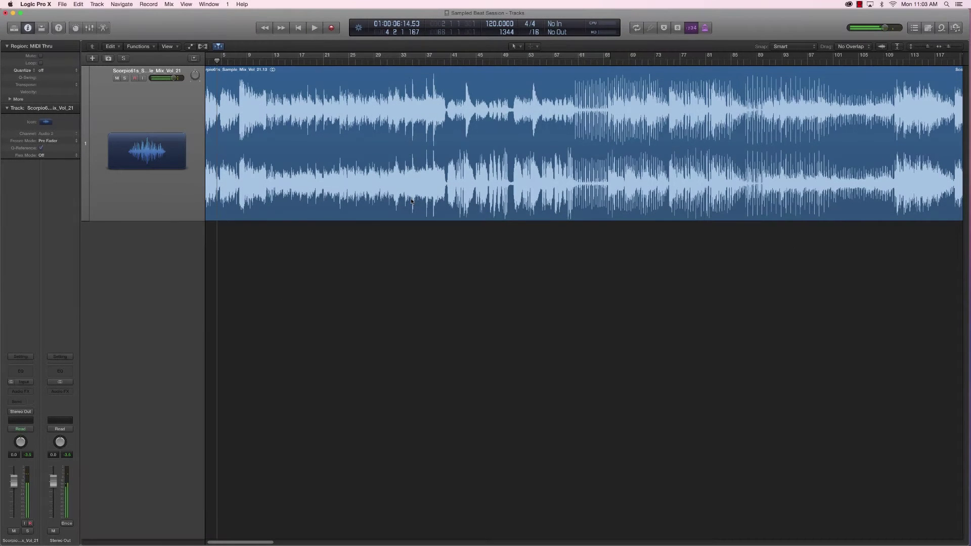
{"action": "left_click_drag", "start_coordinate": [217, 60], "coordinate": [316, 61]}
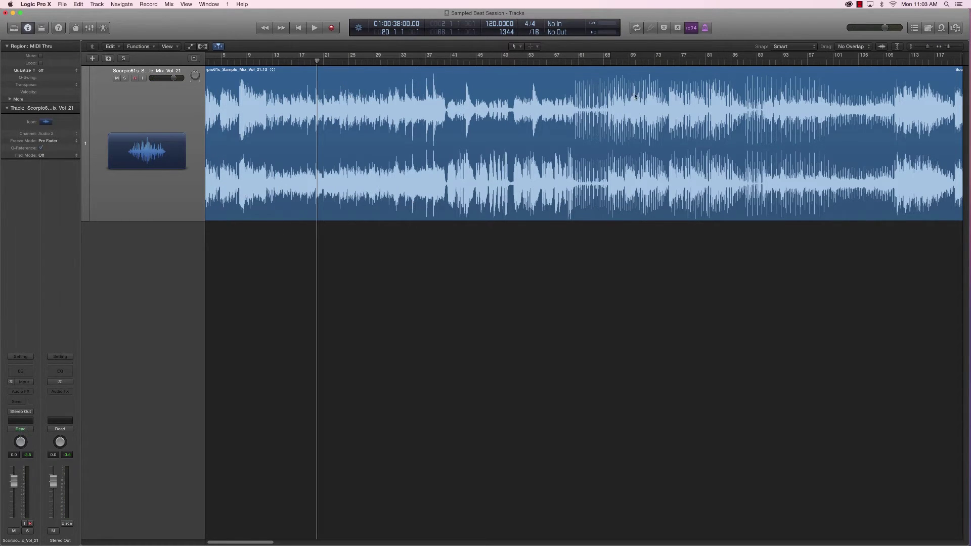
{"action": "left_click_drag", "start_coordinate": [317, 61], "coordinate": [604, 61]}
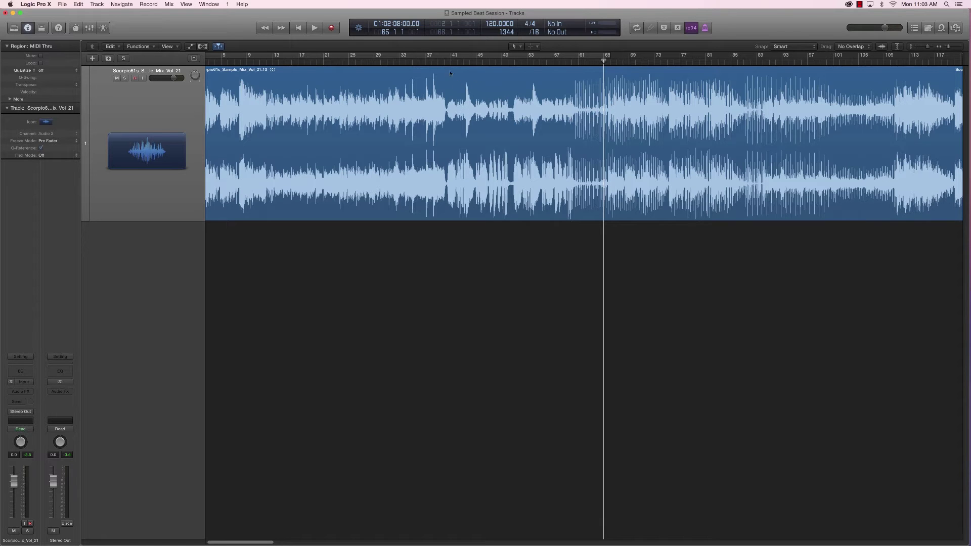
Step: Play from bar 38, skip through bars 54 and 57 to the drums at bar 60, and stop past bar 62
{"action": "left_click", "coordinate": [438, 62]}
{"action": "key", "text": "space"}
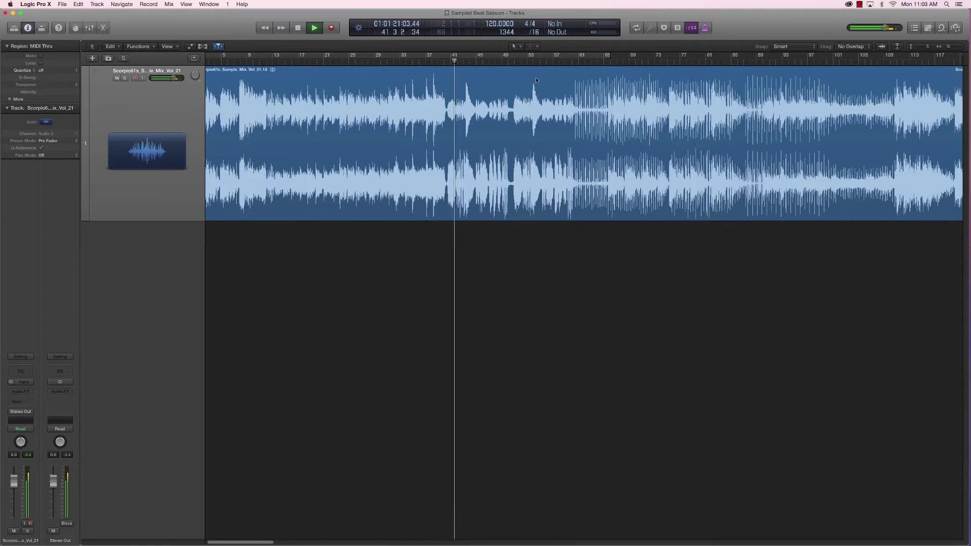
{"action": "left_click", "coordinate": [534, 61]}
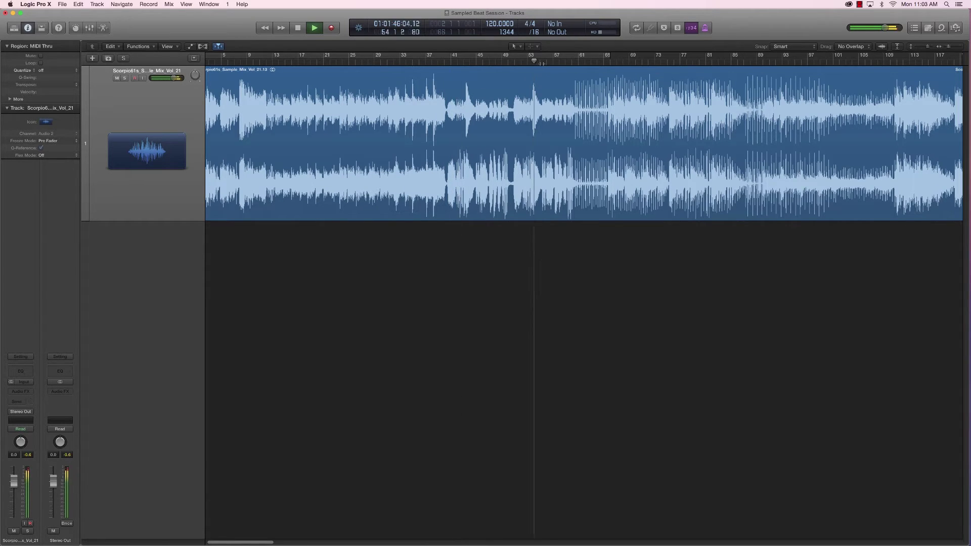
{"action": "left_click", "coordinate": [558, 61]}
{"action": "left_click", "coordinate": [572, 61]}
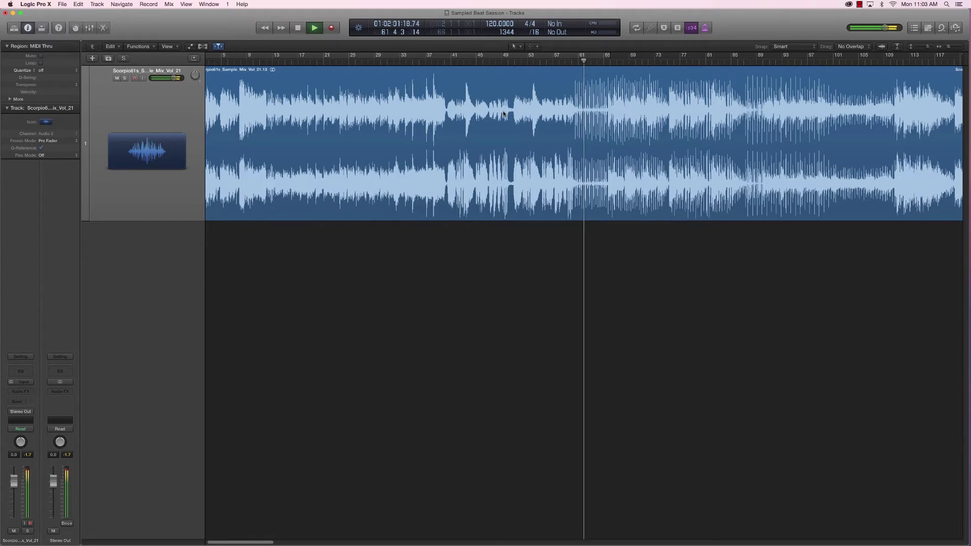
{"action": "key", "text": "space"}
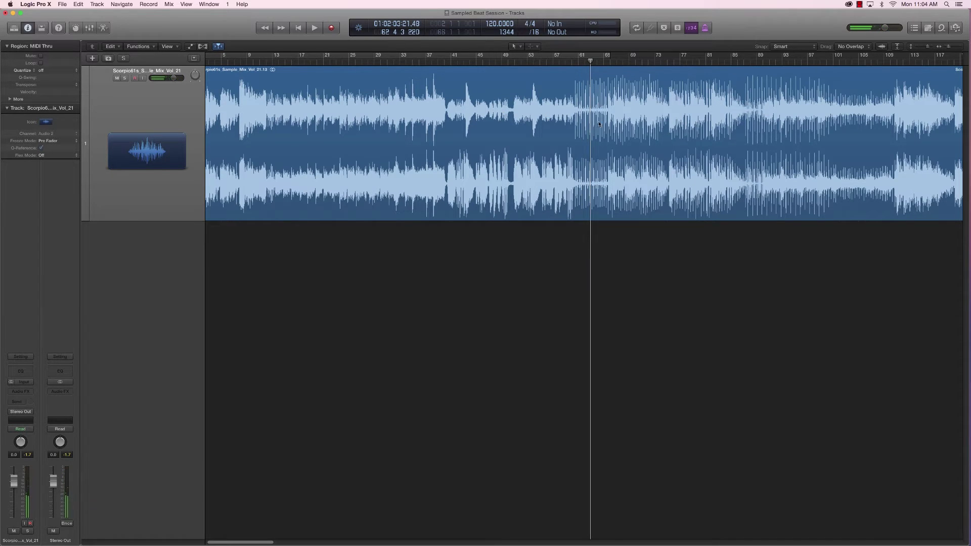
Step: Zoom in and marquee-select the drum passage from bar 60 to bar 66 of the sample region
{"action": "scroll", "coordinate": [592, 127], "scroll_direction": "up", "scroll_amount": 3}
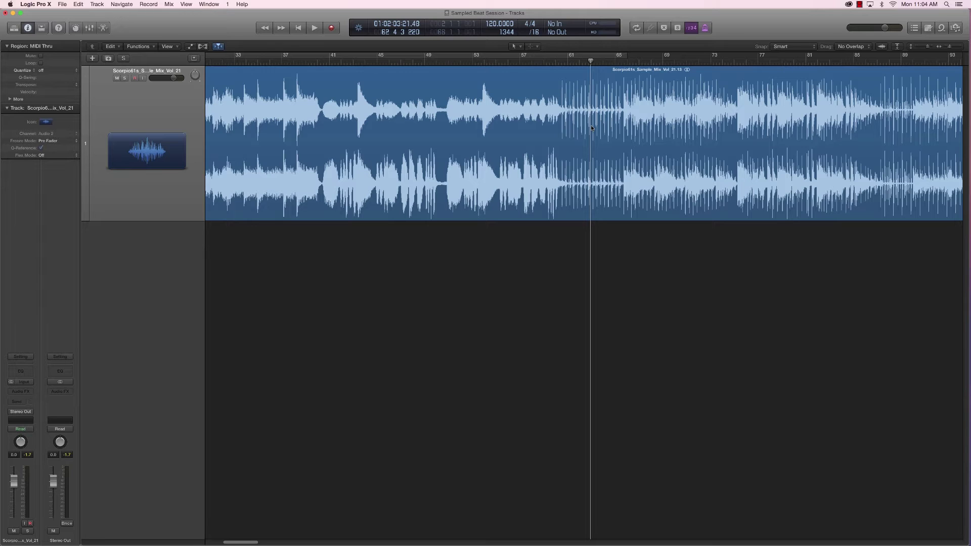
{"action": "left_click_drag", "start_coordinate": [551, 109], "coordinate": [629, 120]}
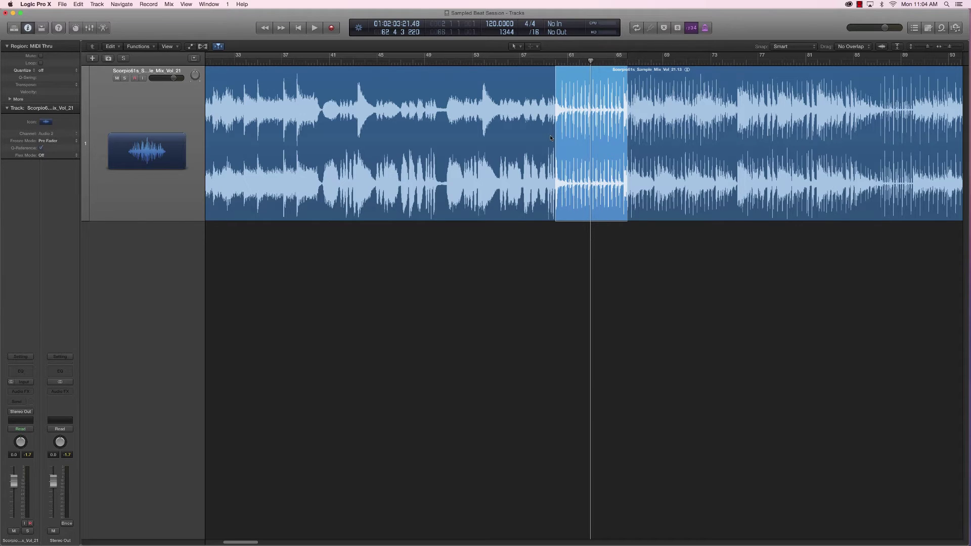
Step: Split the marquee selection into its own region and move it onto a new Audio 1 track
{"action": "left_click", "coordinate": [602, 112]}
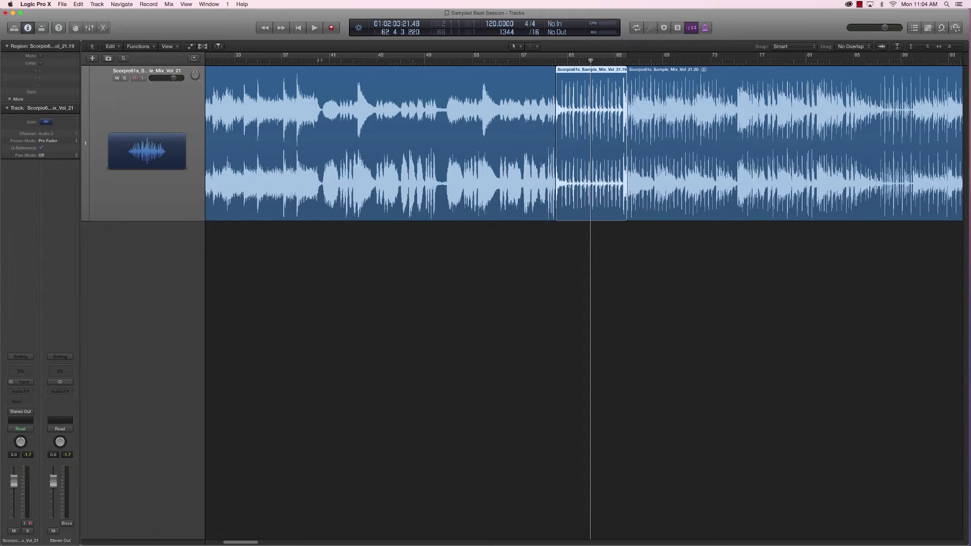
{"action": "left_click", "coordinate": [92, 58]}
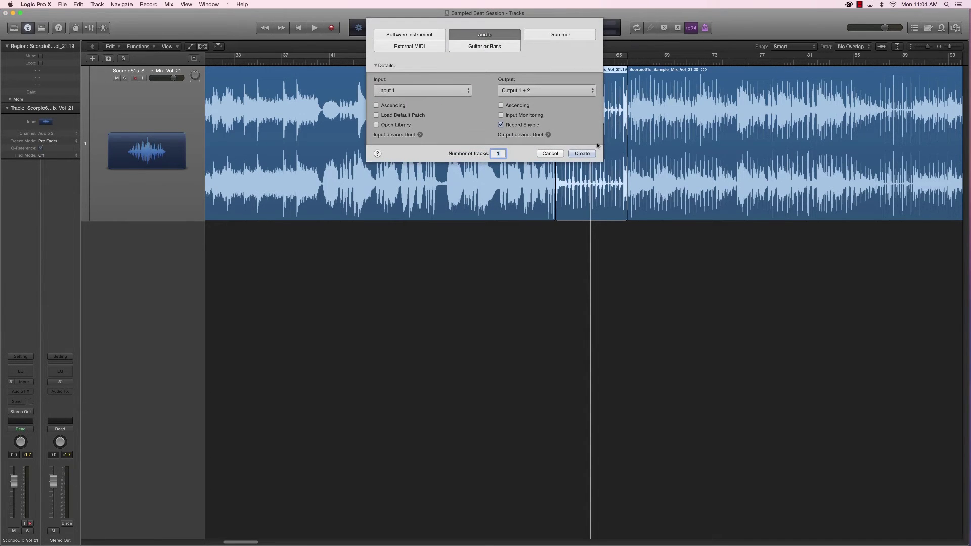
{"action": "left_click", "coordinate": [588, 152]}
{"action": "left_click_drag", "start_coordinate": [588, 153], "coordinate": [581, 302]}
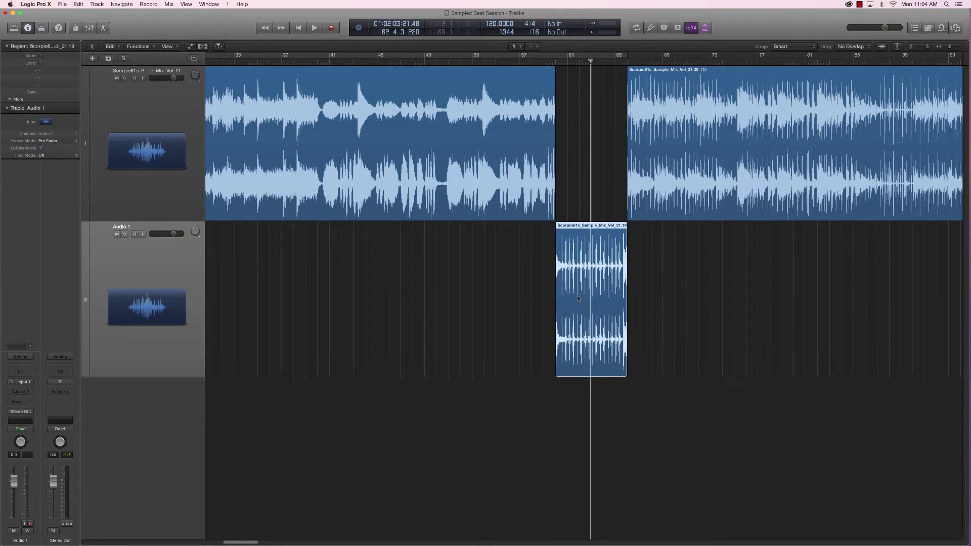
Step: Solo and record-arm Audio 1, with the playhead back at bar 60
{"action": "left_click", "coordinate": [125, 234]}
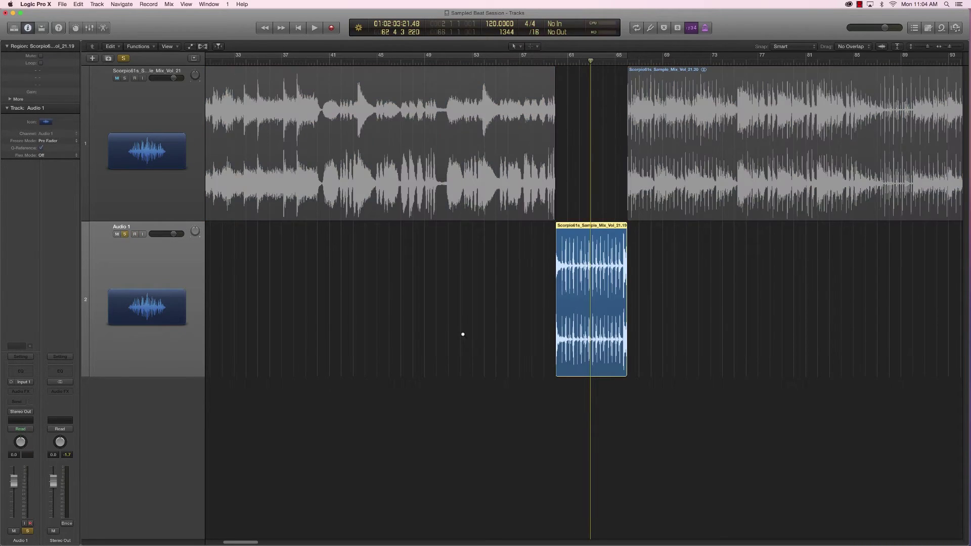
{"action": "key", "text": "super+Right"}
{"action": "key", "text": "super+Right"}
{"action": "key", "text": "super+Right"}
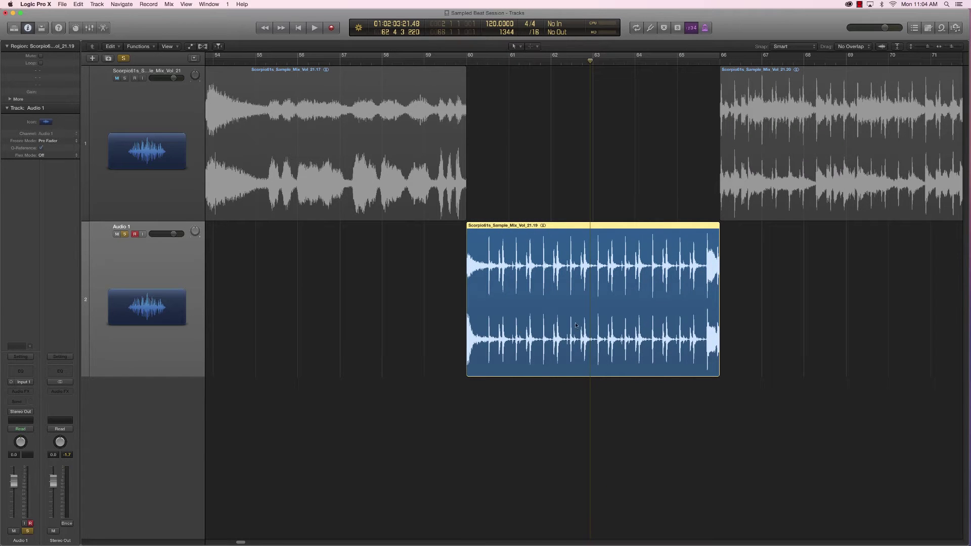
{"action": "left_click_drag", "start_coordinate": [484, 60], "coordinate": [487, 61]}
{"action": "left_click", "coordinate": [135, 234]}
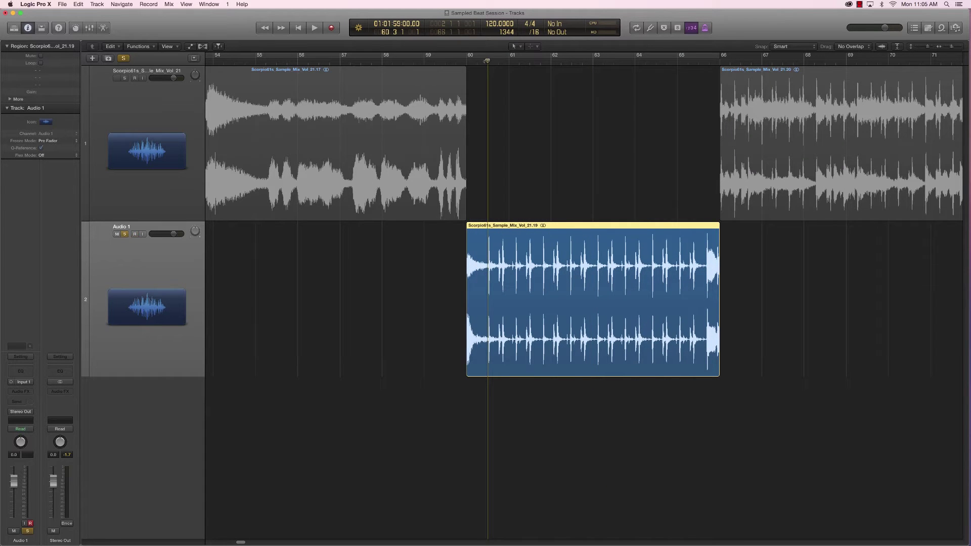
Step: Insert a mono BPM Counter on Audio 1 and play the drum region until it reads 92.8 BPM
{"action": "left_click", "coordinate": [21, 391]}
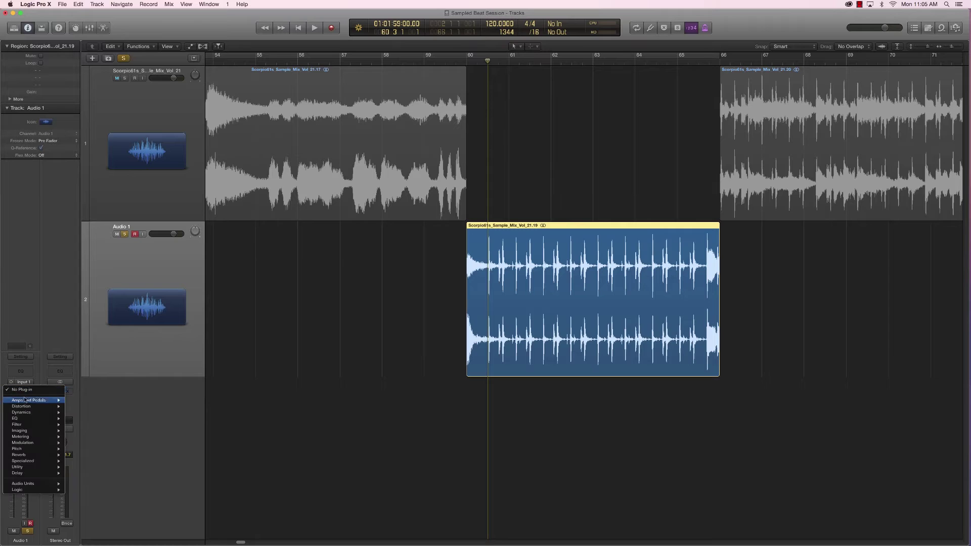
{"action": "mouse_move", "coordinate": [31, 438]}
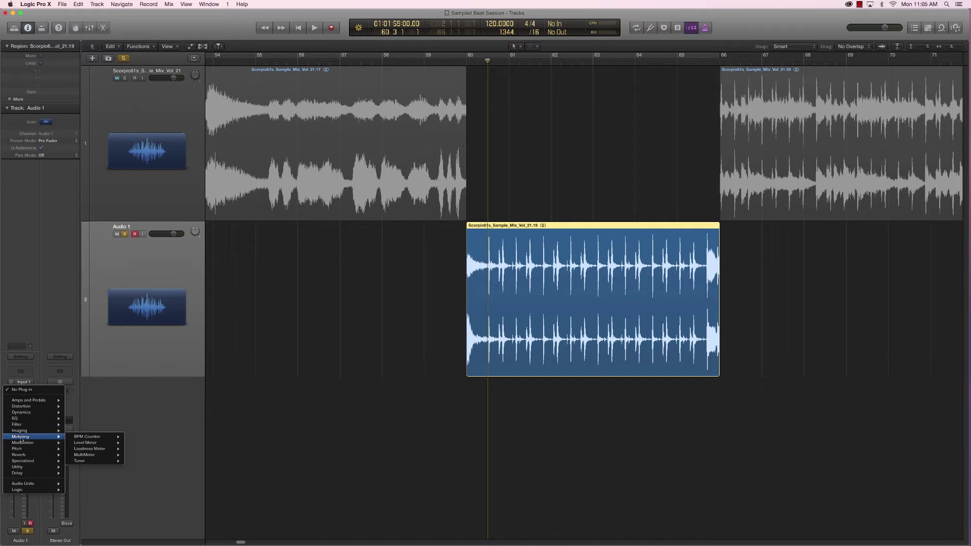
{"action": "mouse_move", "coordinate": [91, 437]}
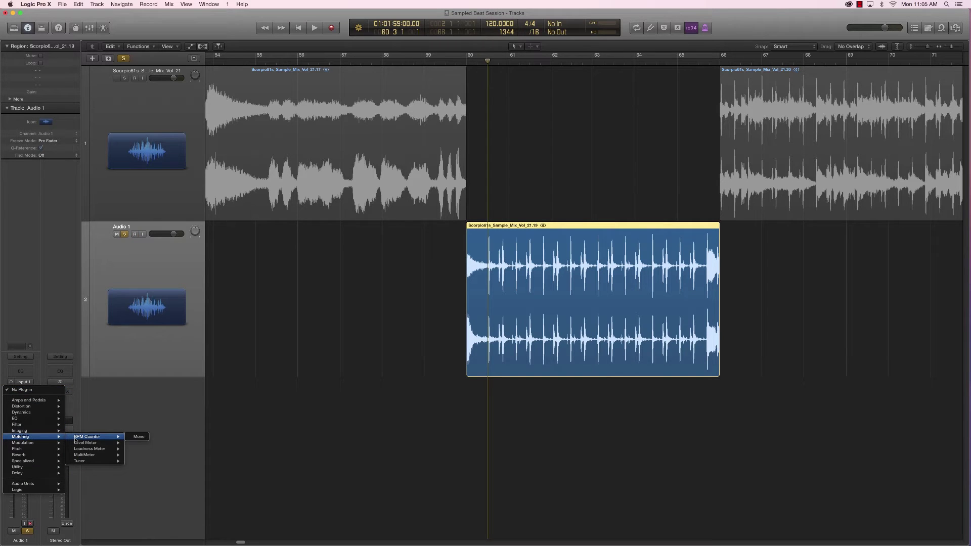
{"action": "left_click", "coordinate": [136, 438]}
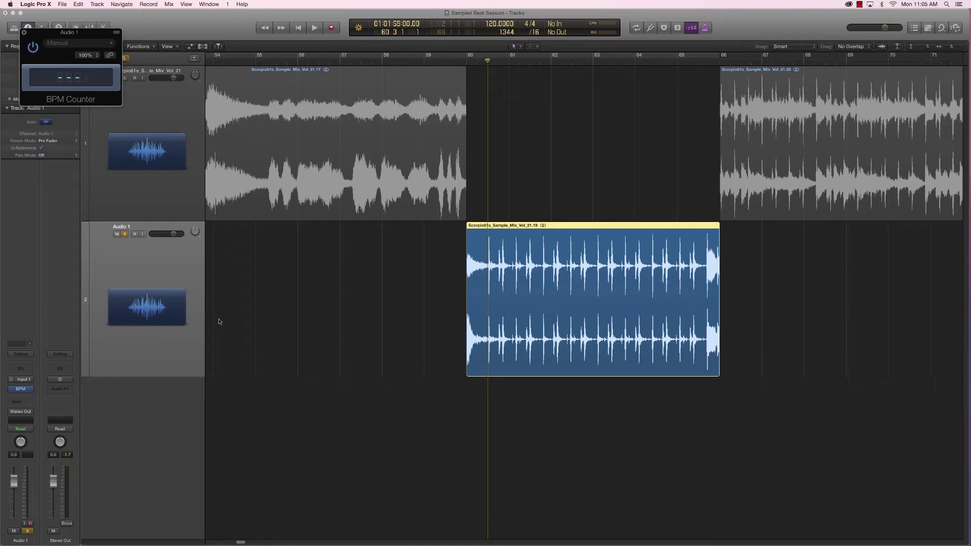
{"action": "left_click_drag", "start_coordinate": [66, 35], "coordinate": [393, 262]}
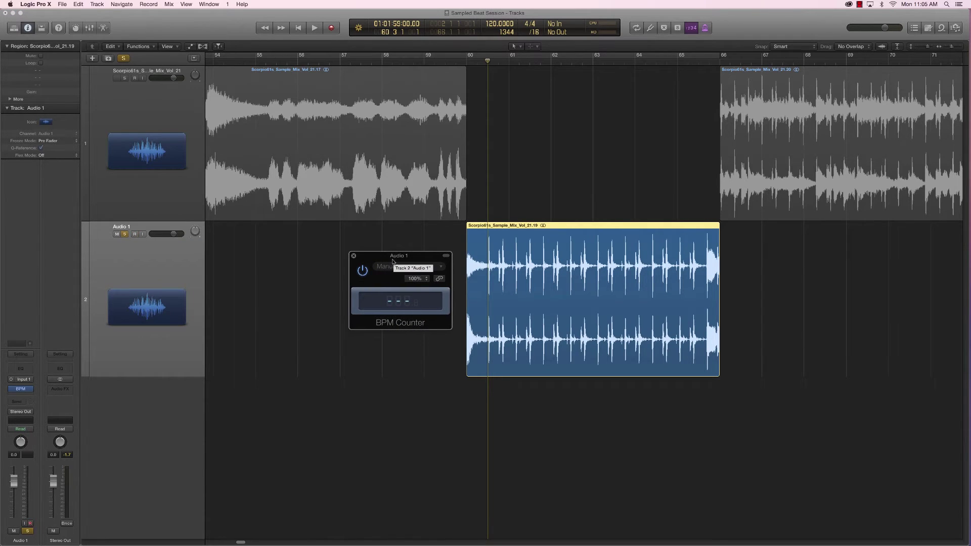
{"action": "key", "text": "space"}
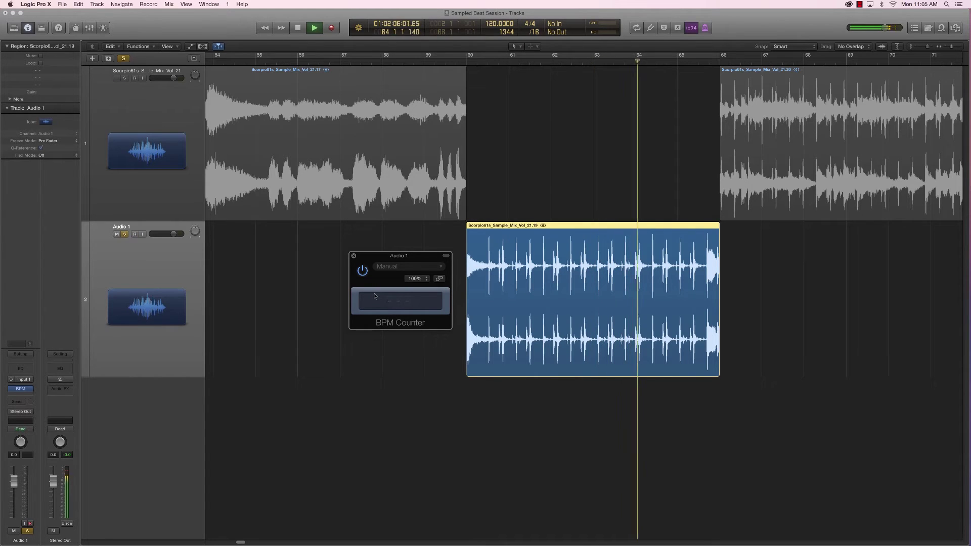
{"action": "key", "text": "space"}
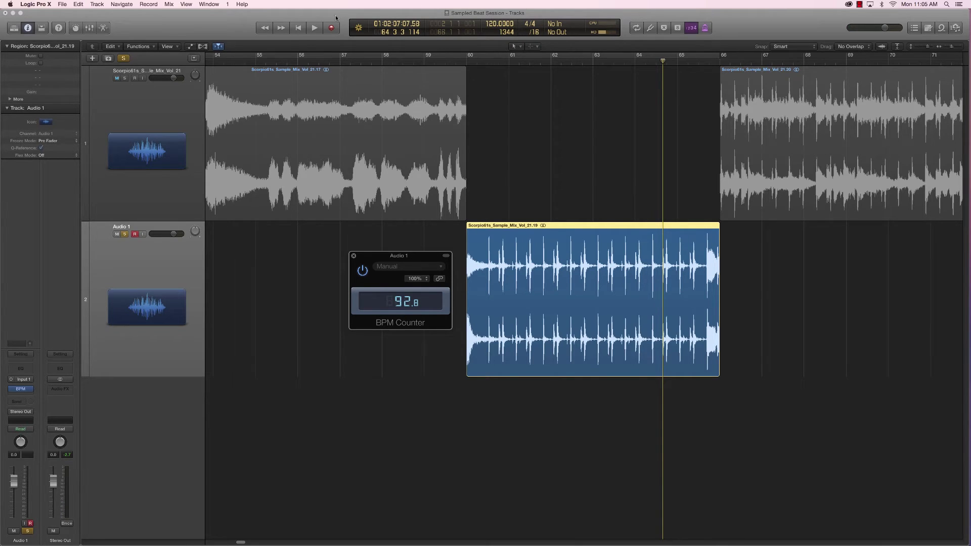
Step: Switch the transport LCD display to Beats & Project
{"action": "left_click", "coordinate": [358, 28]}
{"action": "mouse_move", "coordinate": [373, 2]}
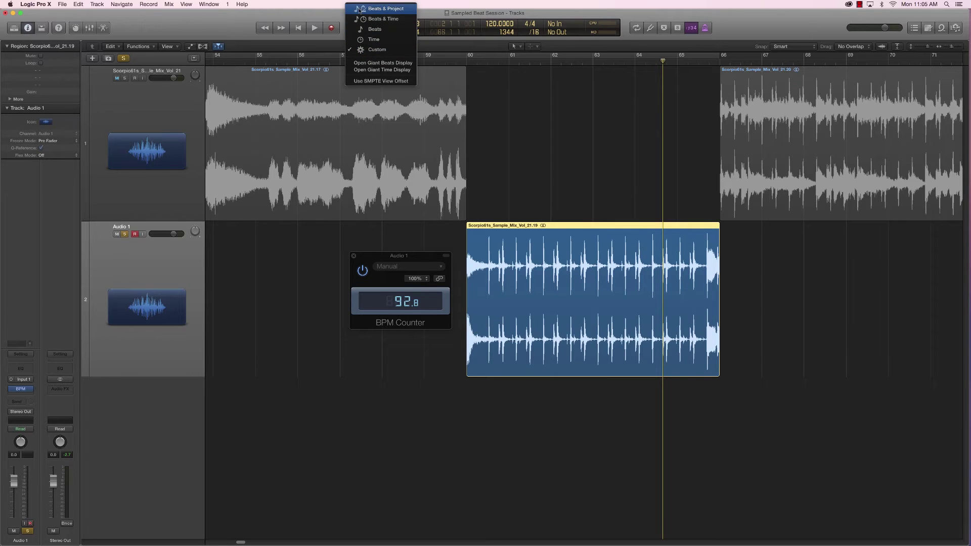
{"action": "left_click", "coordinate": [405, 9]}
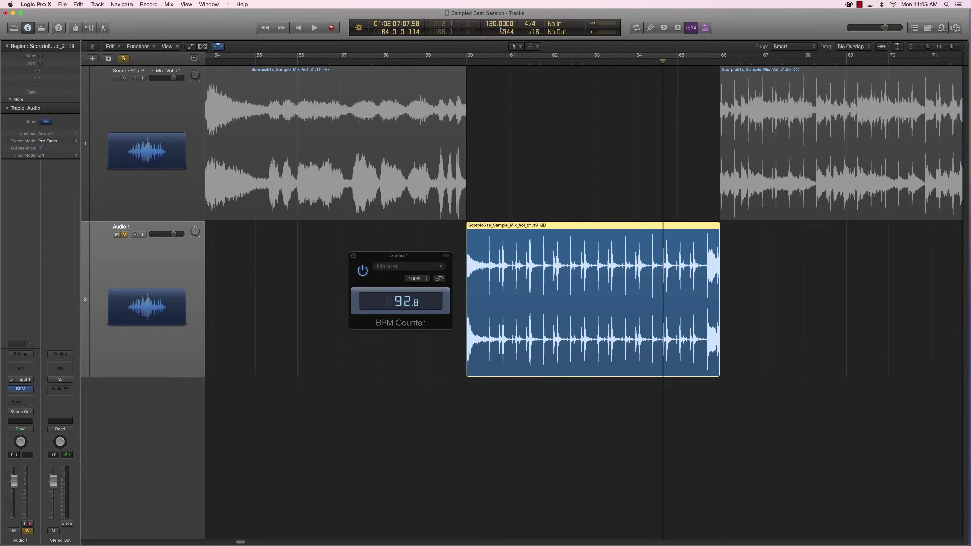
{"action": "left_click", "coordinate": [368, 32]}
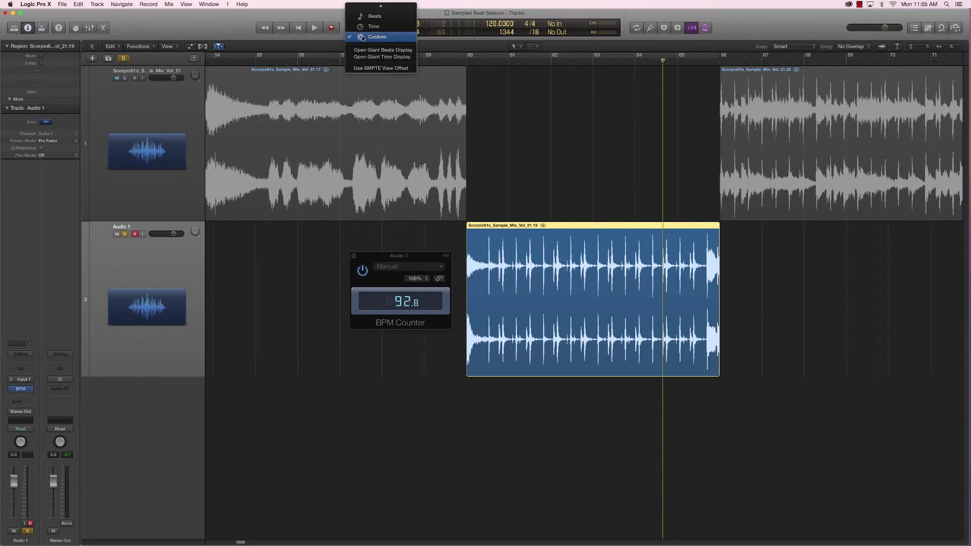
{"action": "left_click", "coordinate": [464, 17]}
Step: Change the project tempo from 120 to 92.8 and play the drum loop from bar 60
{"action": "double_click", "coordinate": [499, 23]}
{"action": "type", "text": "92.8"}
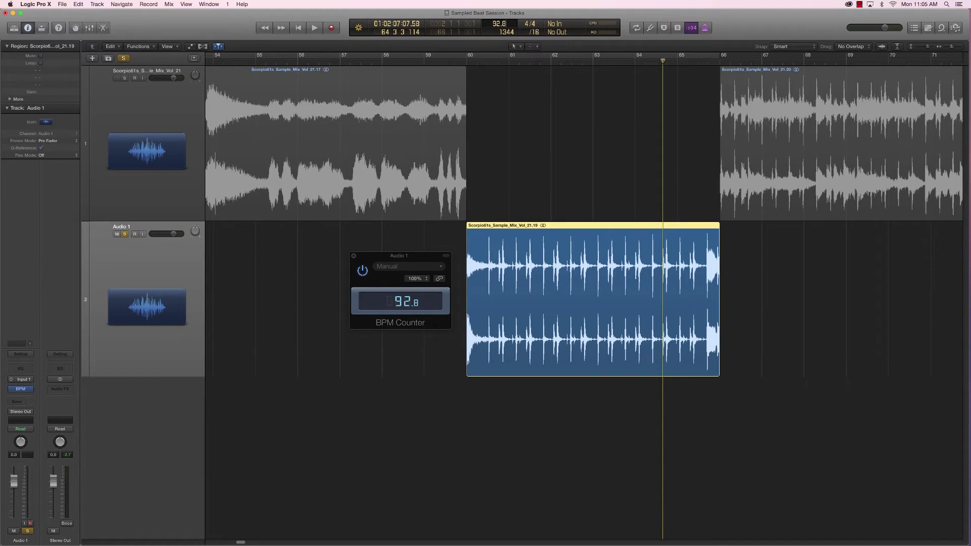
{"action": "key", "text": "Return"}
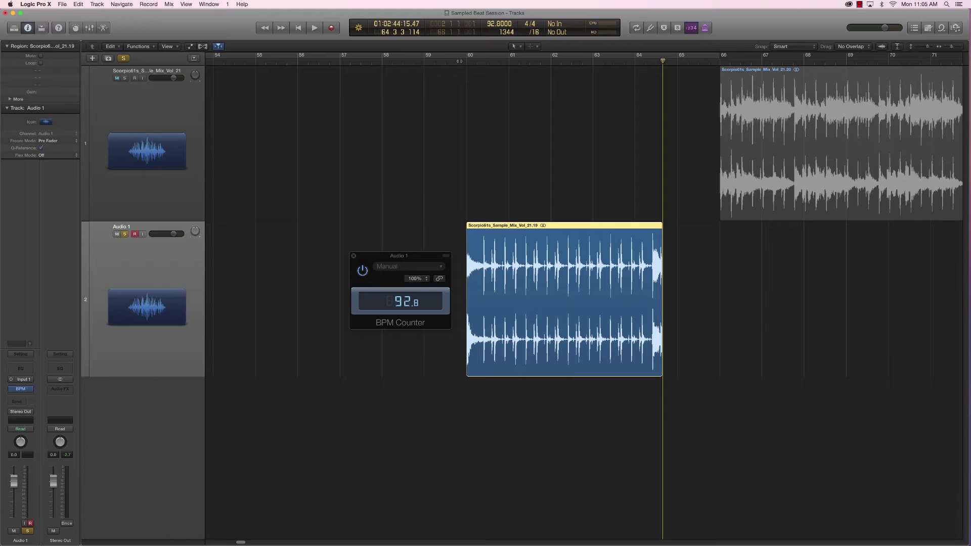
{"action": "left_click", "coordinate": [466, 60]}
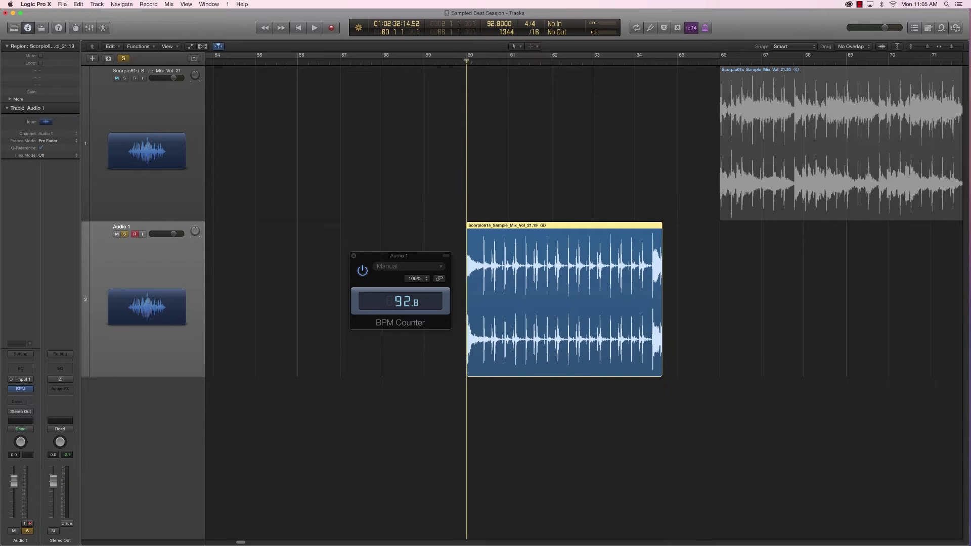
{"action": "key", "text": "space"}
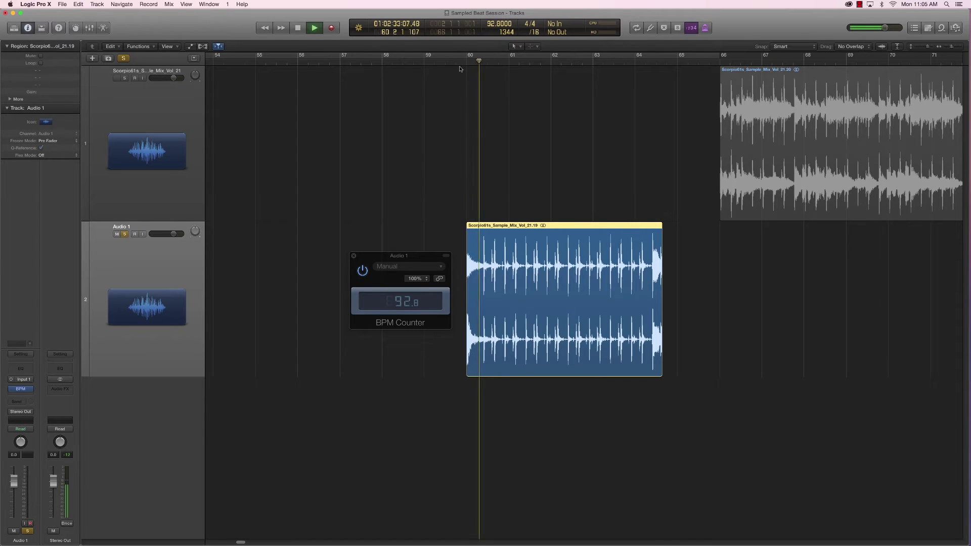
Step: Stop playback, close the BPM Counter, and delete the silent lead-in at the region's start
{"action": "key", "text": "space"}
{"action": "key", "text": "super+Left"}
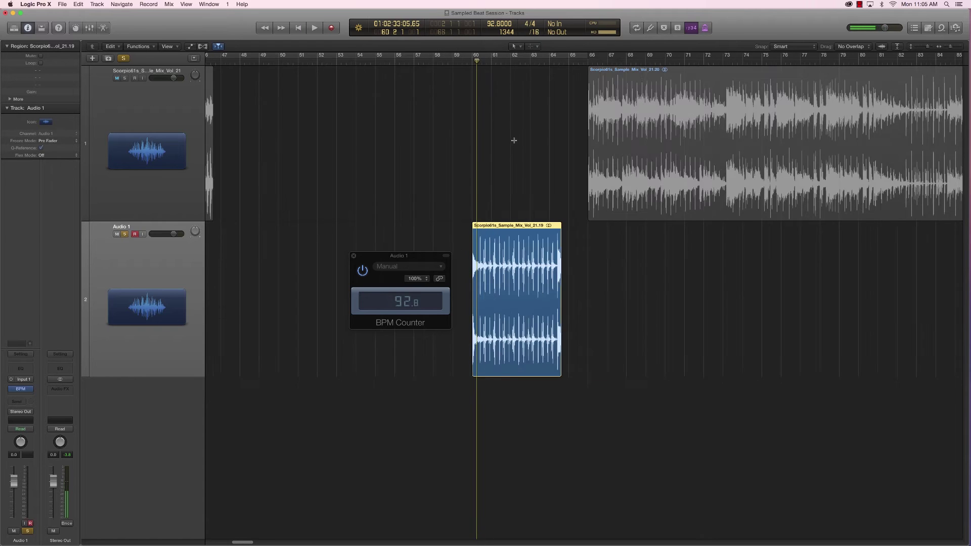
{"action": "key", "text": "super+Right"}
{"action": "key", "text": "super+Right"}
{"action": "key", "text": "super+Right"}
{"action": "key", "text": "super+Right"}
{"action": "key", "text": "super+Right"}
{"action": "key", "text": "super+Right"}
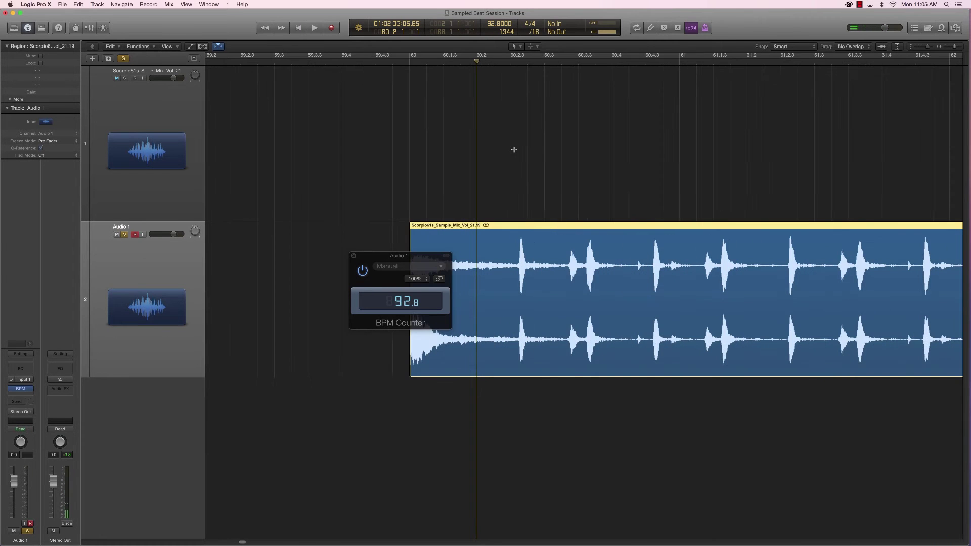
{"action": "left_click", "coordinate": [353, 256]}
{"action": "left_click_drag", "start_coordinate": [399, 271], "coordinate": [519, 297]}
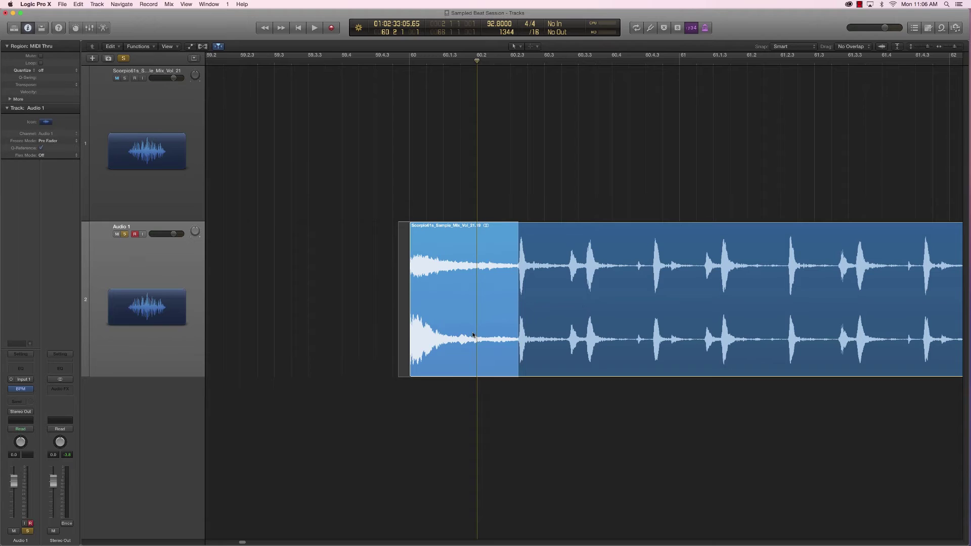
{"action": "key", "text": "Delete"}
Step: Zoom out and put the playhead at bar 53
{"action": "key", "text": "super+Left"}
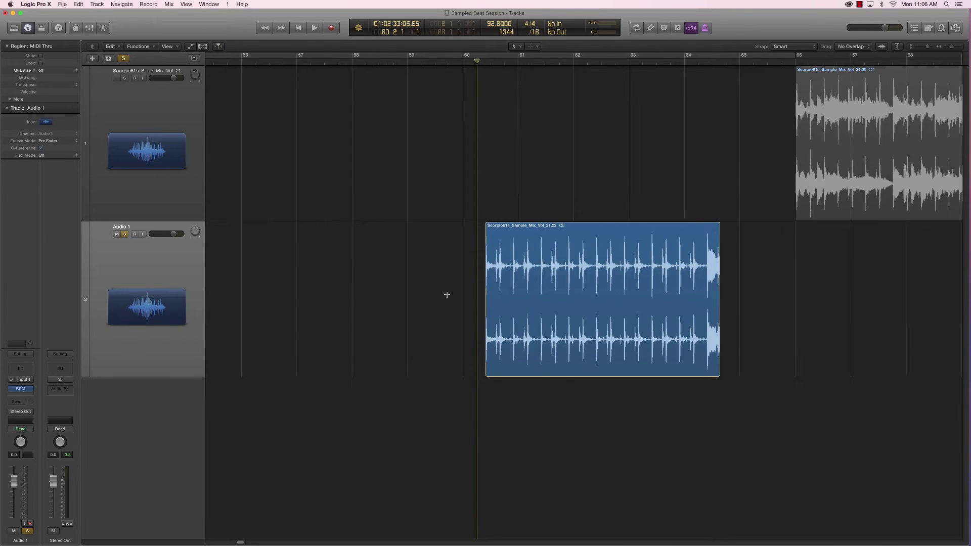
{"action": "key", "text": "super+Left"}
{"action": "left_click_drag", "start_coordinate": [477, 60], "coordinate": [289, 60]}
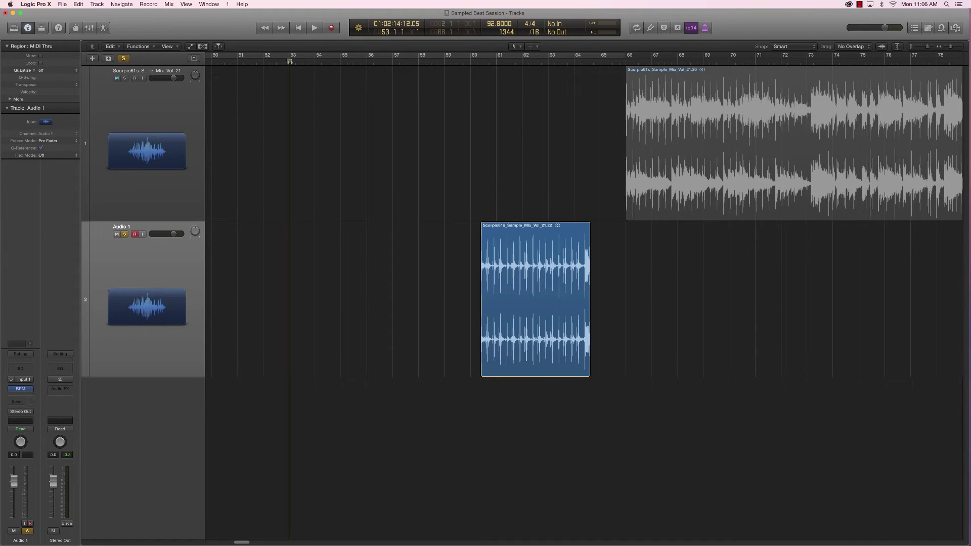
Step: Use Move to Playhead Position so the trimmed drum region starts at bar 53
{"action": "right_click", "coordinate": [517, 274]}
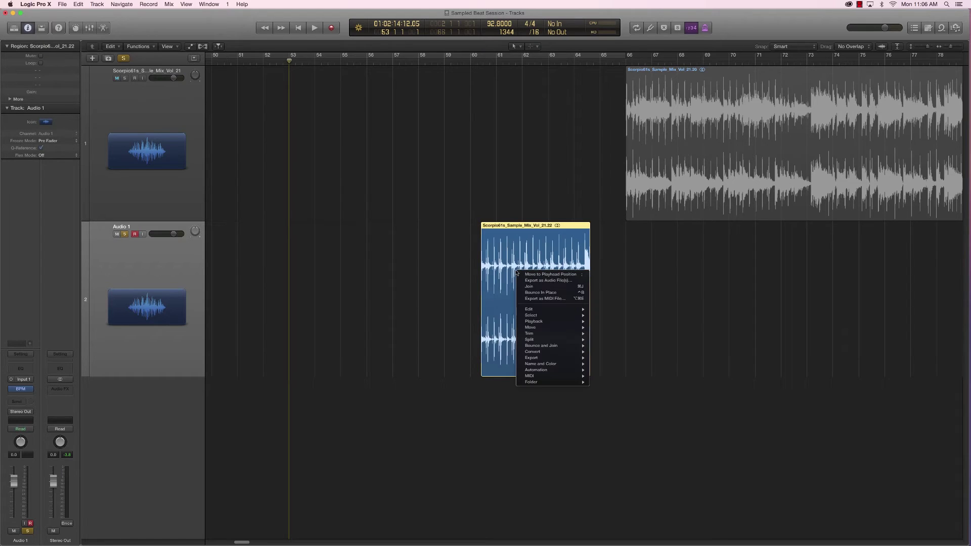
{"action": "left_click", "coordinate": [543, 275]}
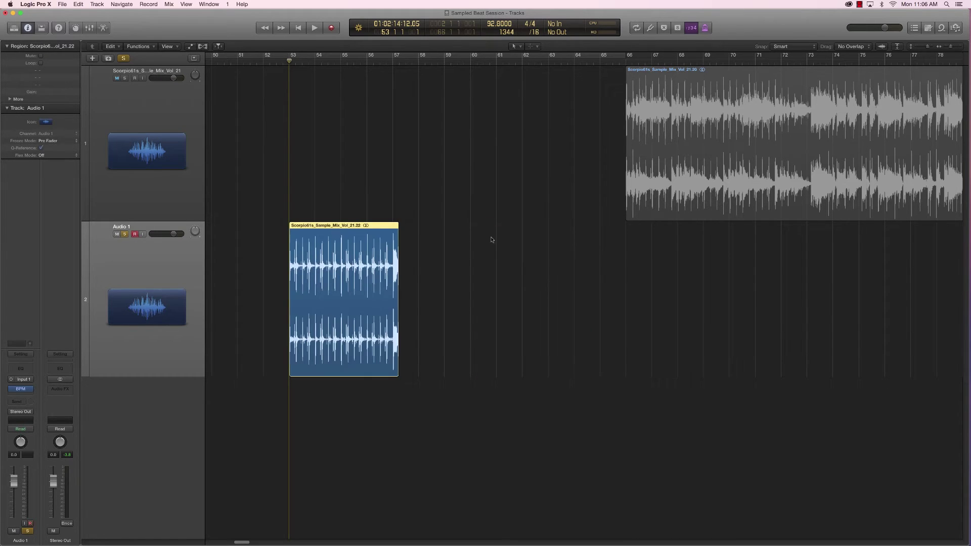
{"action": "key", "text": "super+Right"}
{"action": "key", "text": "super+Right"}
{"action": "key", "text": "super+Right"}
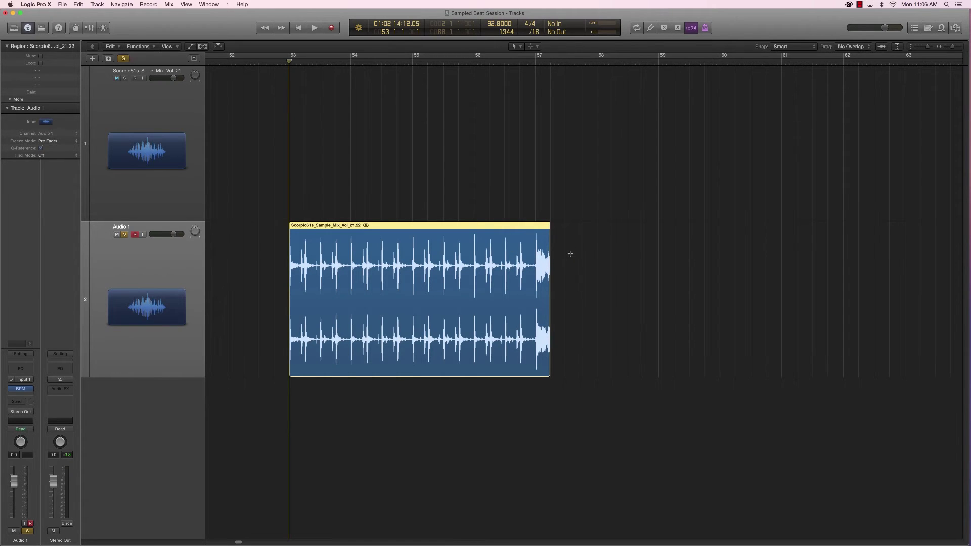
Step: Marquee-delete the drum region's tail beyond bar 57, then set a cycle range over bars 53–57
{"action": "left_click_drag", "start_coordinate": [590, 271], "coordinate": [536, 286]}
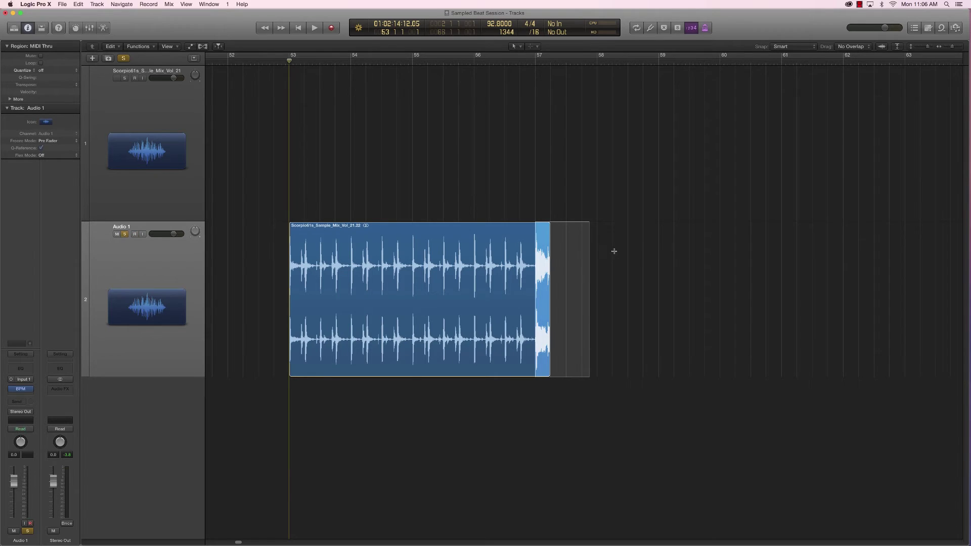
{"action": "left_click_drag", "start_coordinate": [612, 253], "coordinate": [589, 268]}
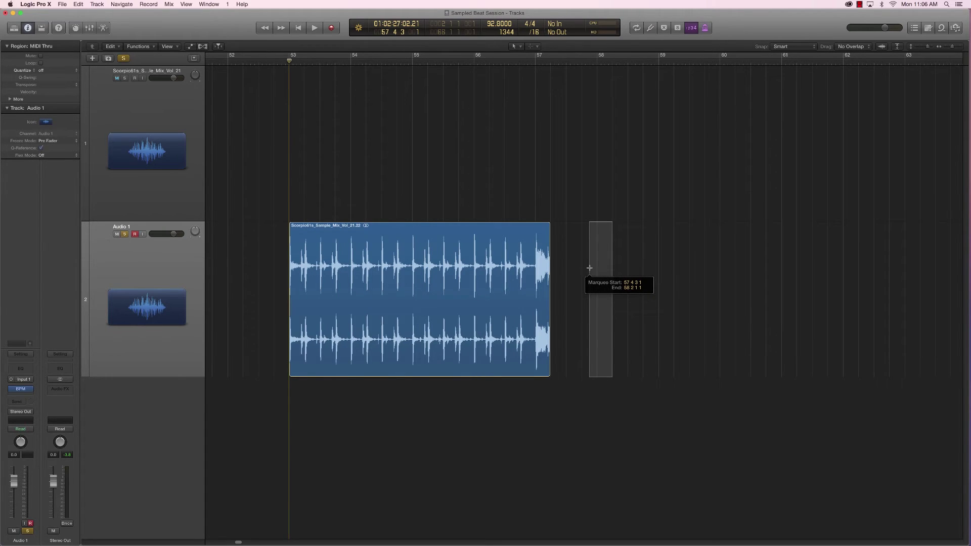
{"action": "left_click_drag", "start_coordinate": [589, 268], "coordinate": [534, 278]}
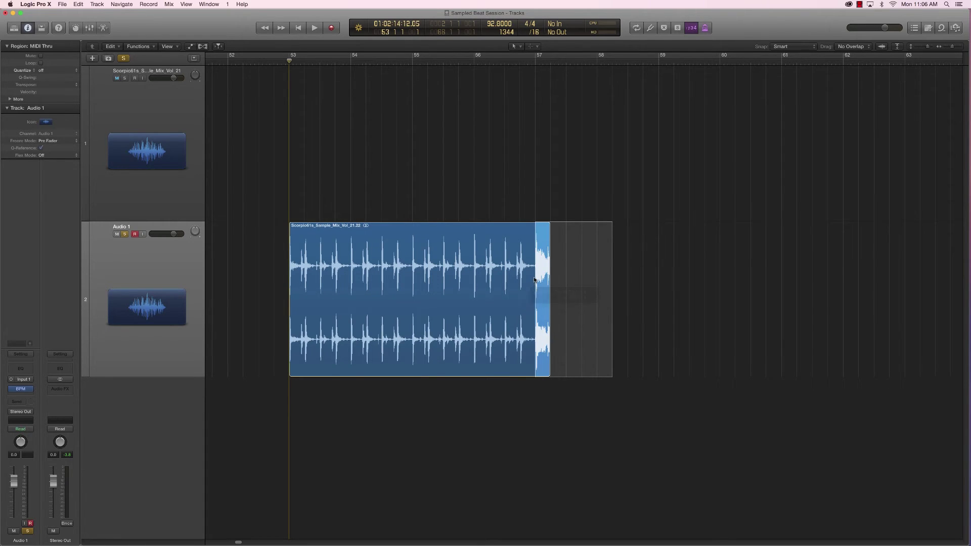
{"action": "key", "text": "Delete"}
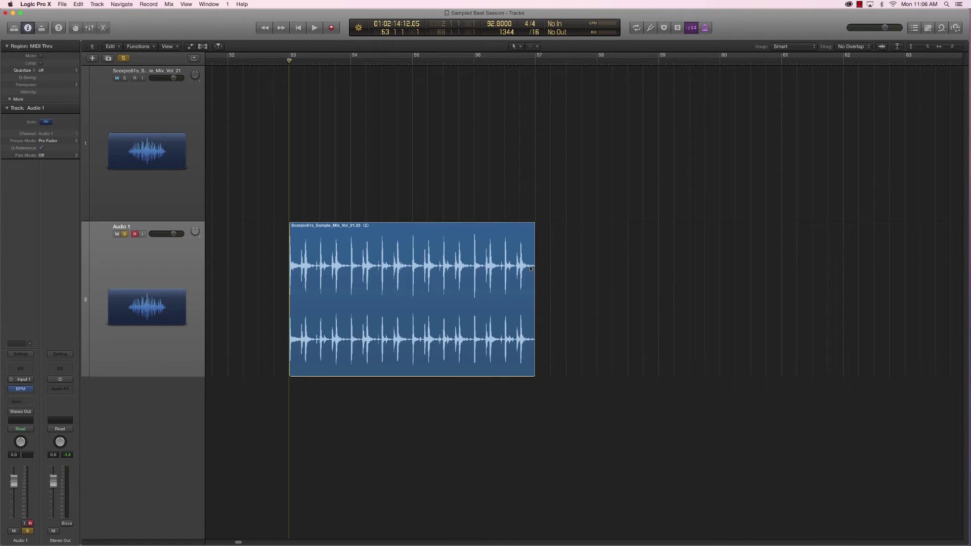
{"action": "left_click_drag", "start_coordinate": [289, 56], "coordinate": [534, 87]}
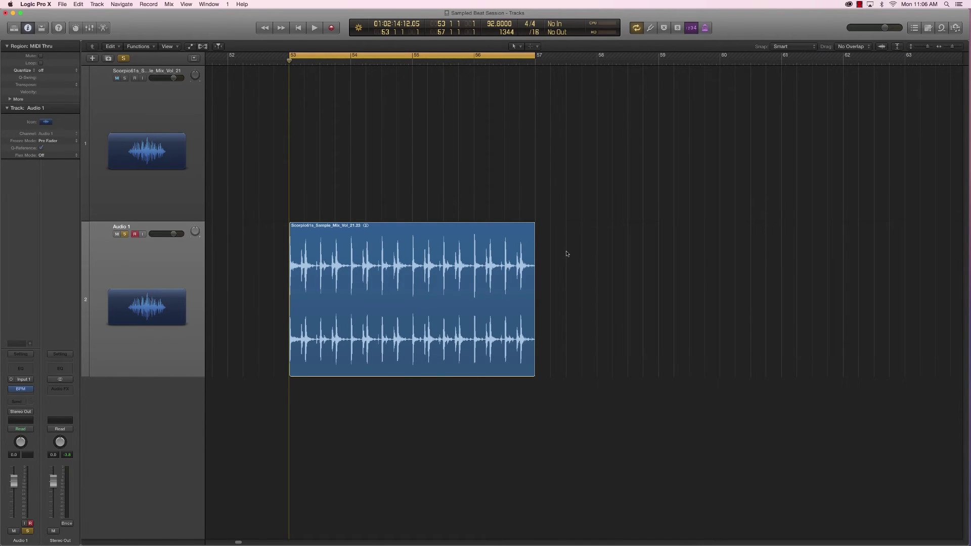
{"action": "key", "text": "ctrl+r"}
{"action": "key", "text": "space"}
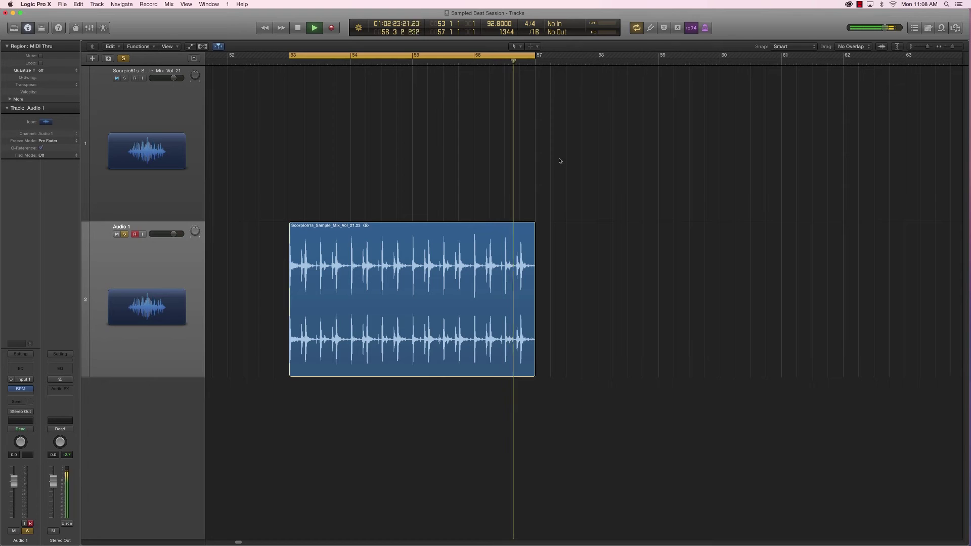
{"action": "key", "text": "space"}
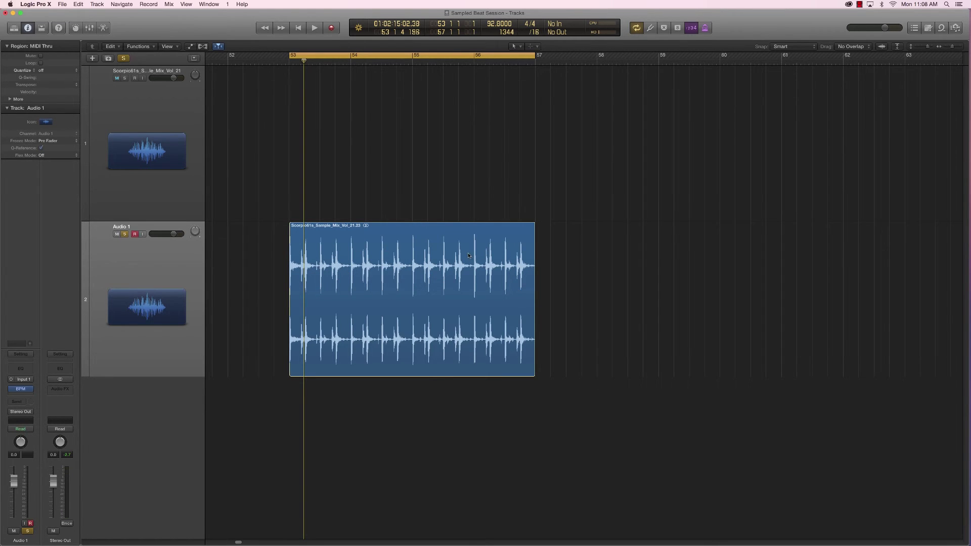
{"action": "left_click", "coordinate": [289, 60]}
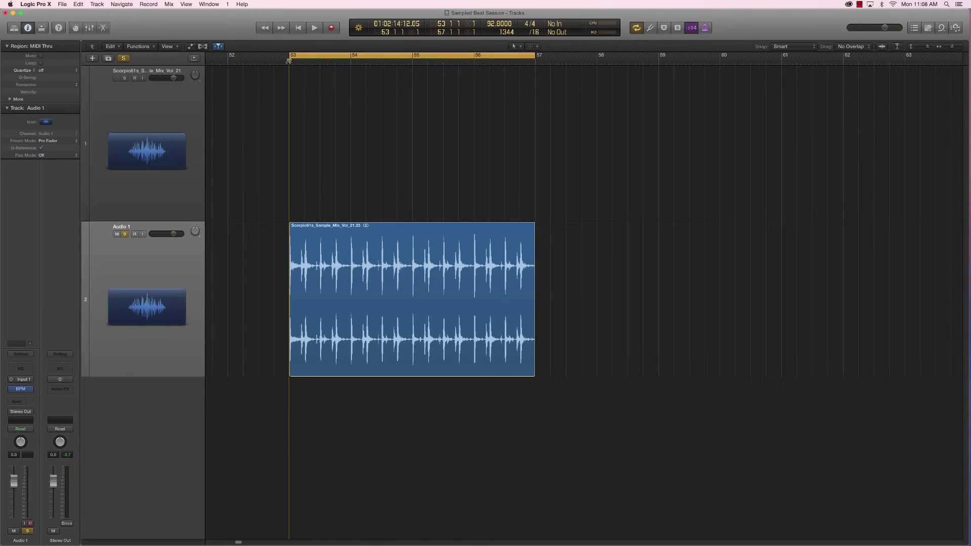
Step: Zoom in on the region start and delete the quiet lead-in before the first drum hit
{"action": "key", "text": "super+Right"}
{"action": "key", "text": "super+Right"}
{"action": "key", "text": "super+Right"}
{"action": "key", "text": "super+Right"}
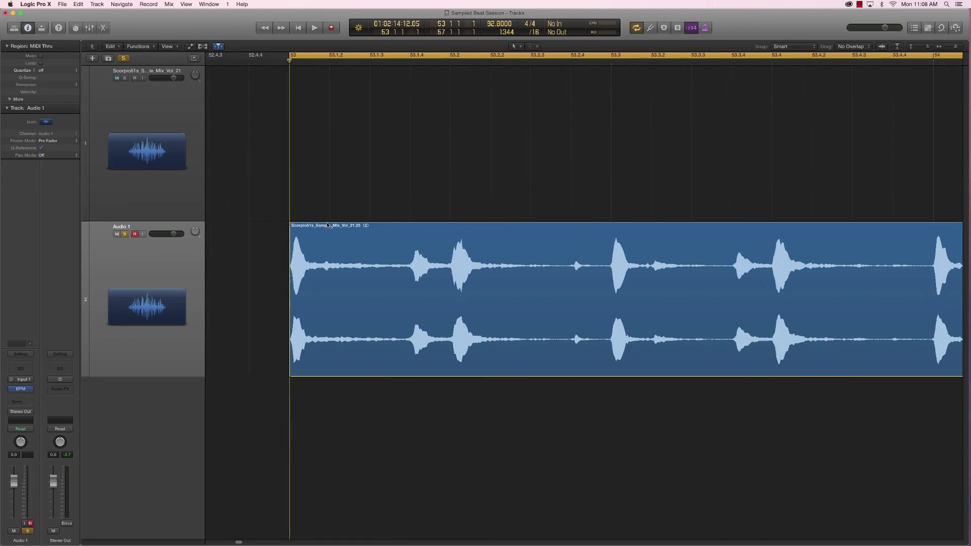
{"action": "key", "text": "super+Right"}
{"action": "key", "text": "super+Right"}
{"action": "key", "text": "super+Right"}
{"action": "key", "text": "super+Right"}
{"action": "key", "text": "super+Left"}
{"action": "key", "text": "ctrl+r"}
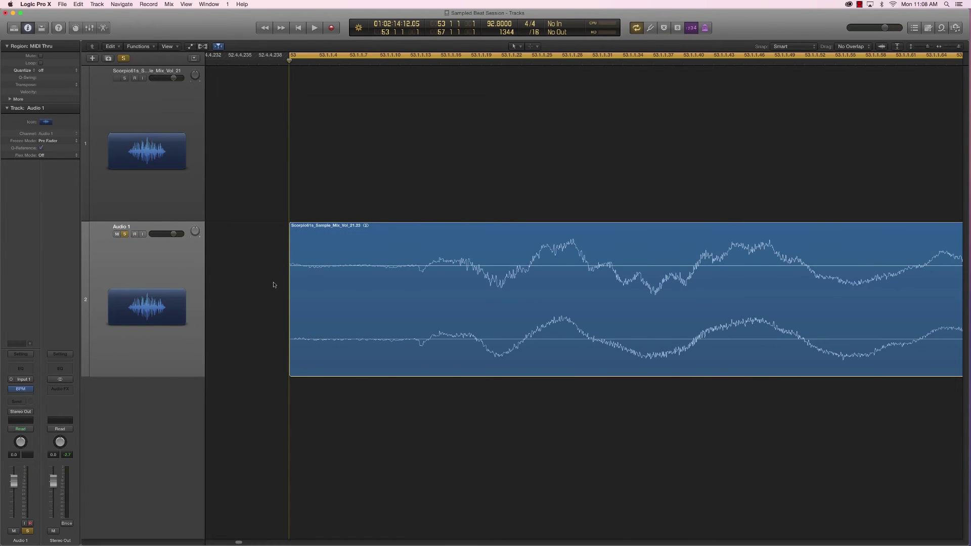
{"action": "key", "text": "ctrl+r"}
{"action": "key", "text": "ctrl+r"}
{"action": "key", "text": "super+Right"}
{"action": "key", "text": "super+Down"}
{"action": "key", "text": "ctrl+r"}
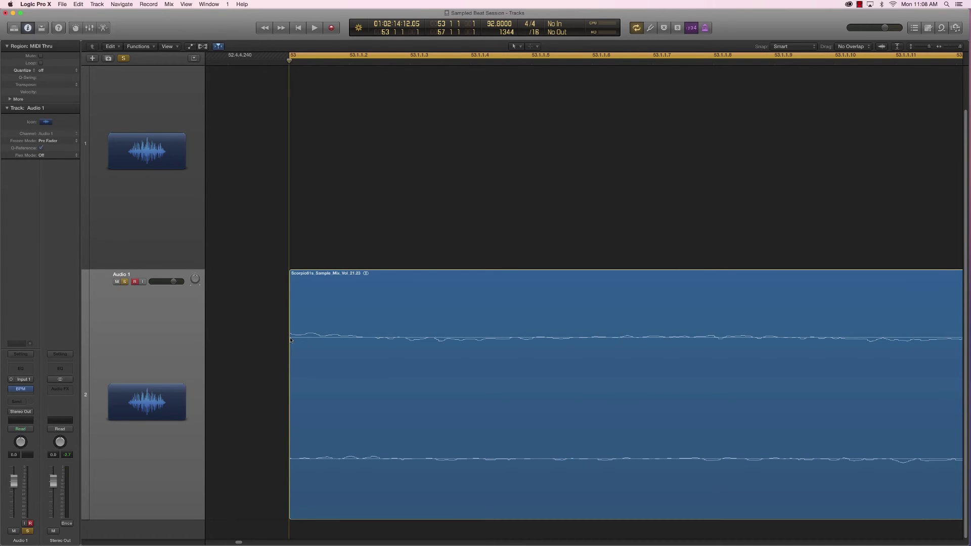
{"action": "key", "text": "super+Left"}
{"action": "key", "text": "super+Left"}
{"action": "key", "text": "super+Left"}
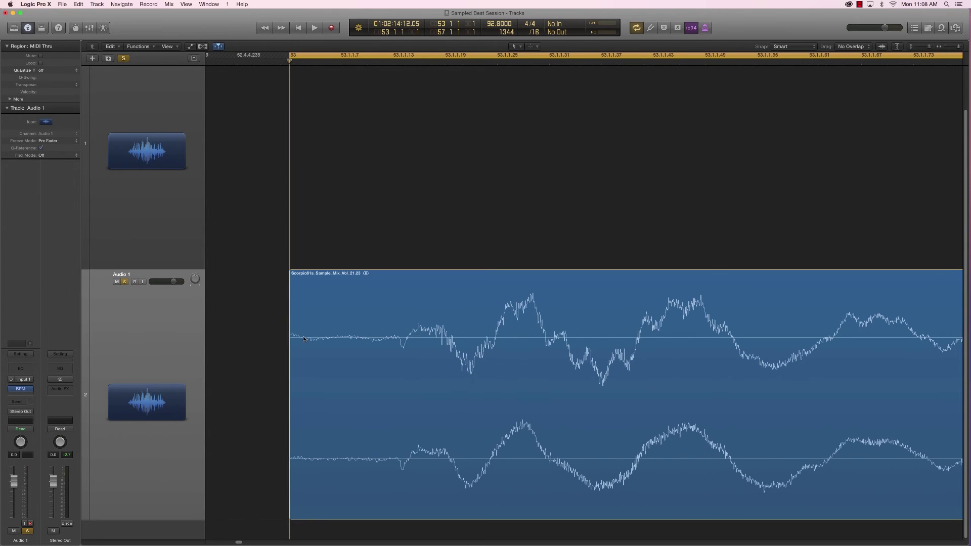
{"action": "left_click_drag", "start_coordinate": [268, 436], "coordinate": [337, 478]}
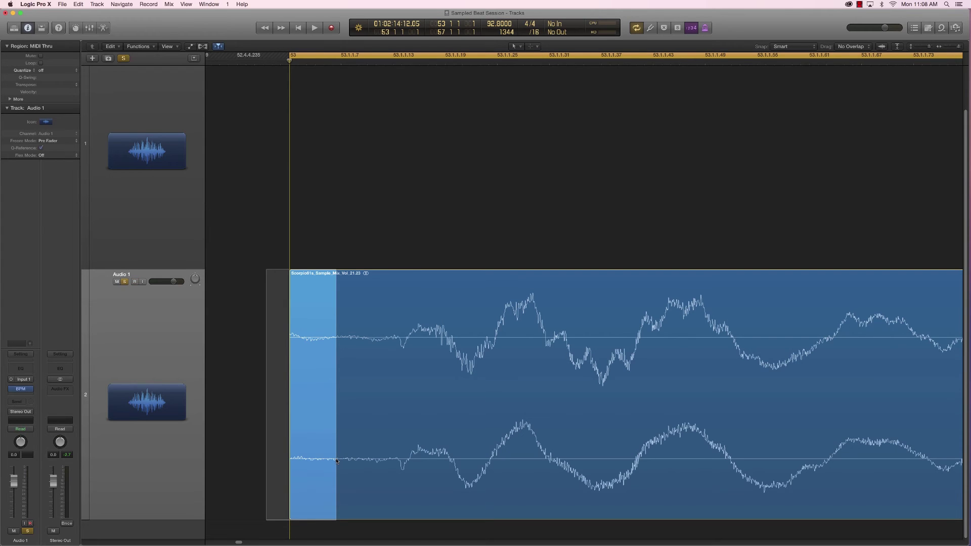
{"action": "key", "text": "Delete"}
Step: Move the trimmed region back to the playhead so it begins exactly at bar 53
{"action": "left_click", "coordinate": [366, 402]}
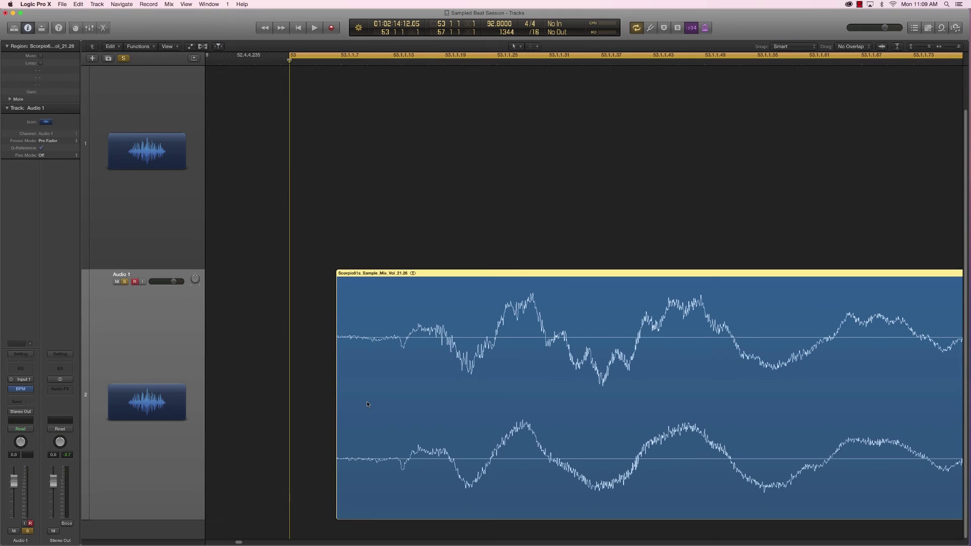
{"action": "right_click", "coordinate": [367, 401]}
{"action": "left_click", "coordinate": [403, 405]}
{"action": "key", "text": "super+Right"}
{"action": "key", "text": "super+Right"}
{"action": "key", "text": "super+Right"}
{"action": "key", "text": "super+Left"}
{"action": "key", "text": "super+Left"}
{"action": "key", "text": "super+Left"}
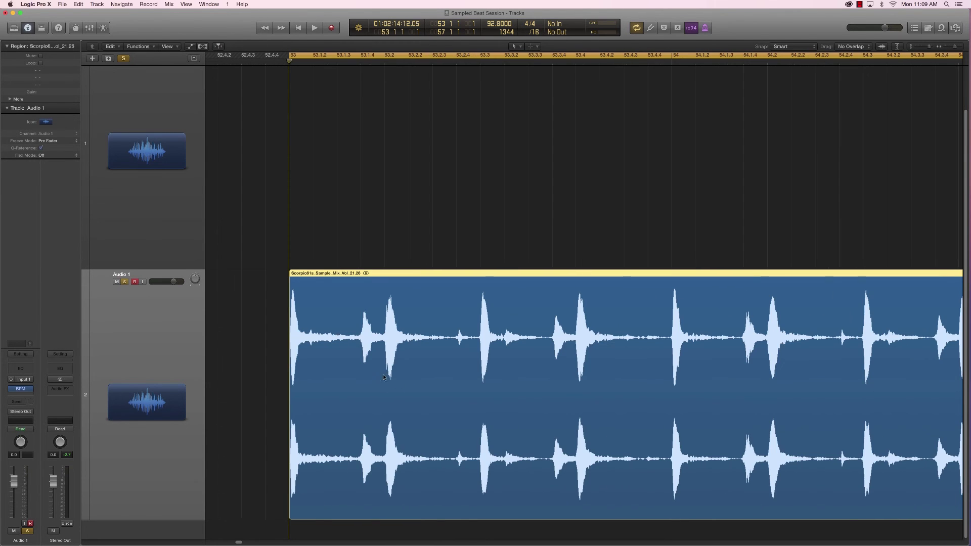
{"action": "key", "text": "super+Left"}
{"action": "key", "text": "super+Left"}
{"action": "key", "text": "super+Left"}
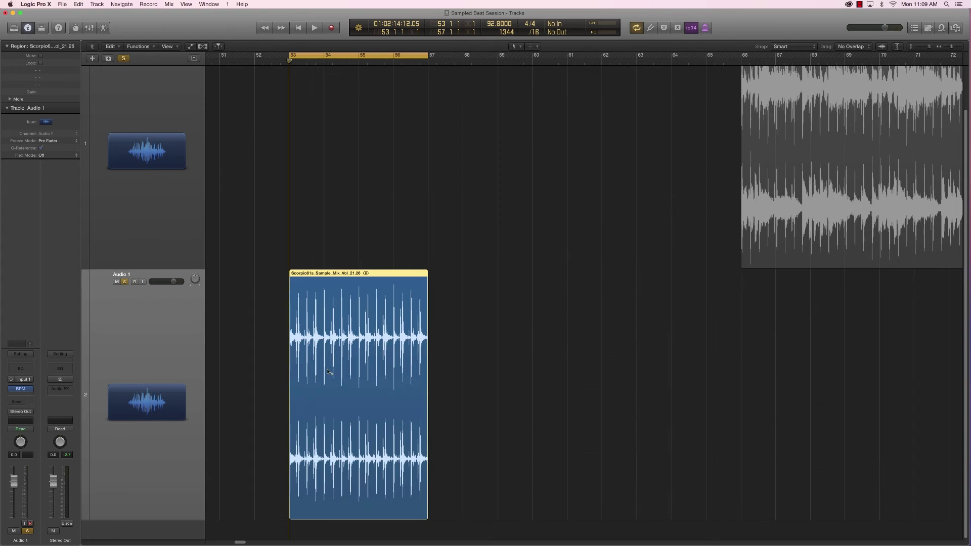
Step: Jump to the region's end, turn on region looping, and extend the loop past bar 57
{"action": "key", "text": "shift+End"}
{"action": "key", "text": "super+Right"}
{"action": "key", "text": "super+Right"}
{"action": "key", "text": "super+Right"}
{"action": "key", "text": "super+Right"}
{"action": "key", "text": "super+Right"}
{"action": "key", "text": "super+Right"}
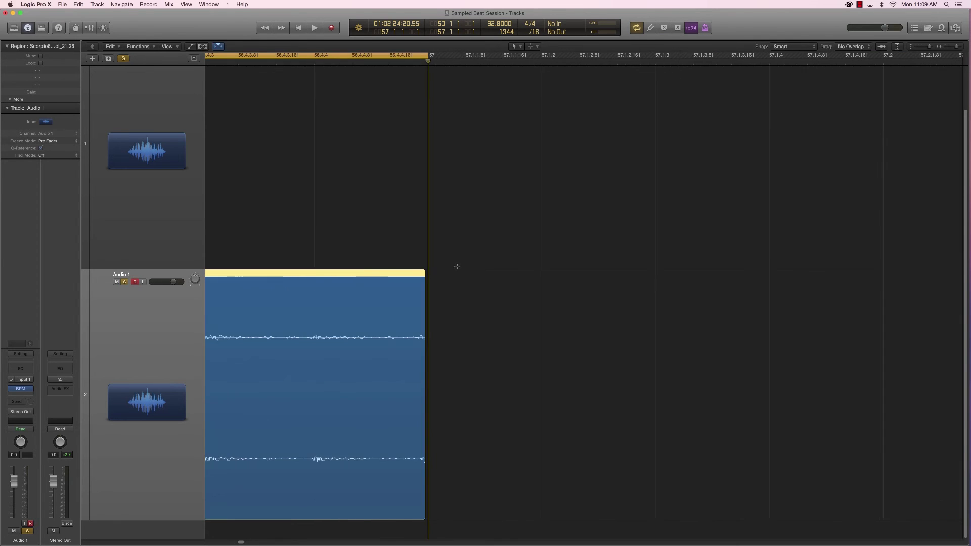
{"action": "key", "text": "super+Left"}
{"action": "key", "text": "super+Left"}
{"action": "key", "text": "super+Left"}
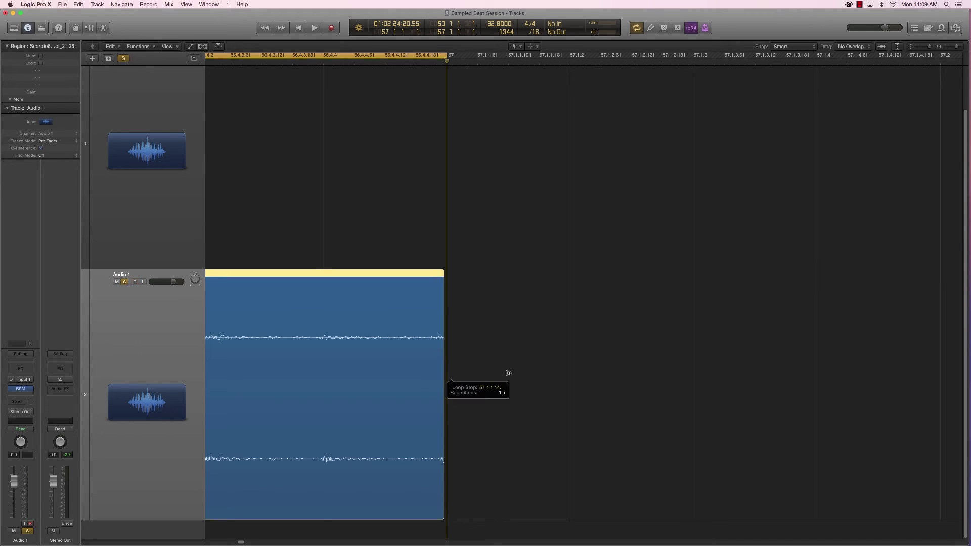
{"action": "key", "text": "l"}
{"action": "key", "text": "l"}
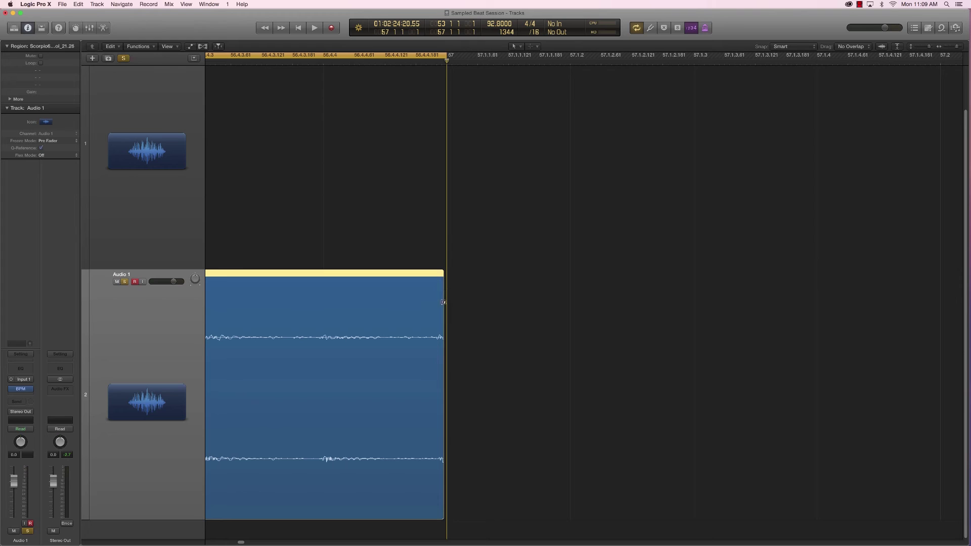
{"action": "left_click_drag", "start_coordinate": [441, 475], "coordinate": [489, 475]}
Step: Marquee-delete everything after bar 57 and zoom out over bars 53–57
{"action": "left_click_drag", "start_coordinate": [550, 329], "coordinate": [448, 362]}
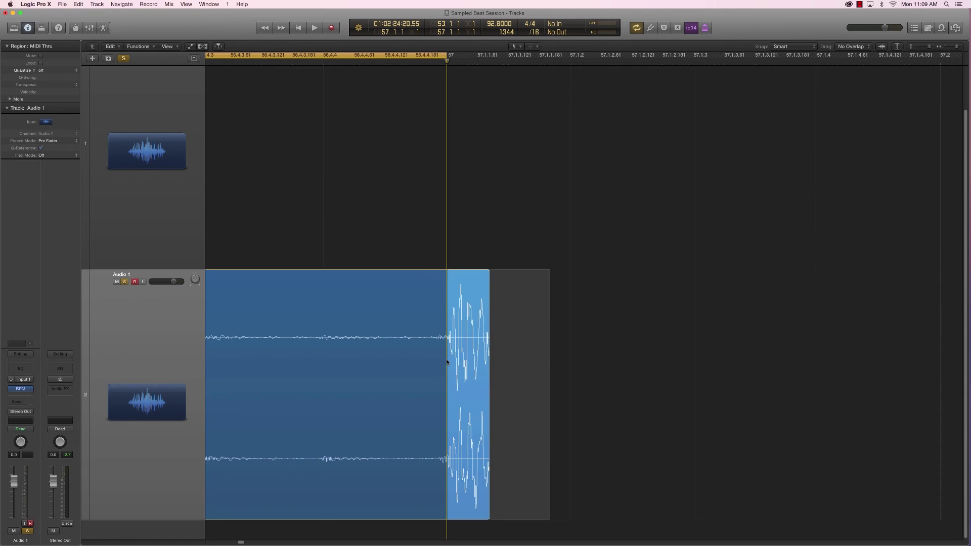
{"action": "key", "text": "Delete"}
{"action": "key", "text": "super+Left"}
{"action": "key", "text": "super+Left"}
{"action": "key", "text": "super+Left"}
{"action": "key", "text": "super+Left"}
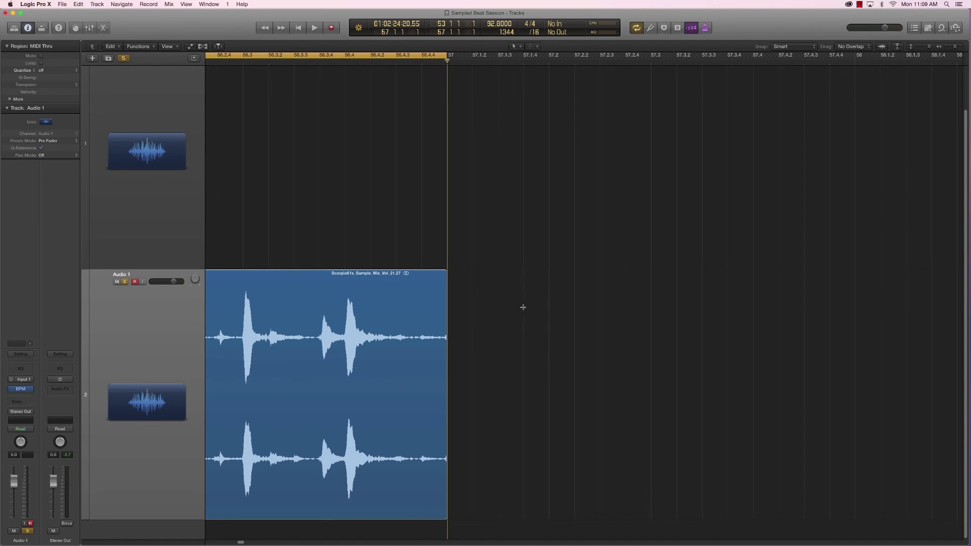
{"action": "key", "text": "super+Left"}
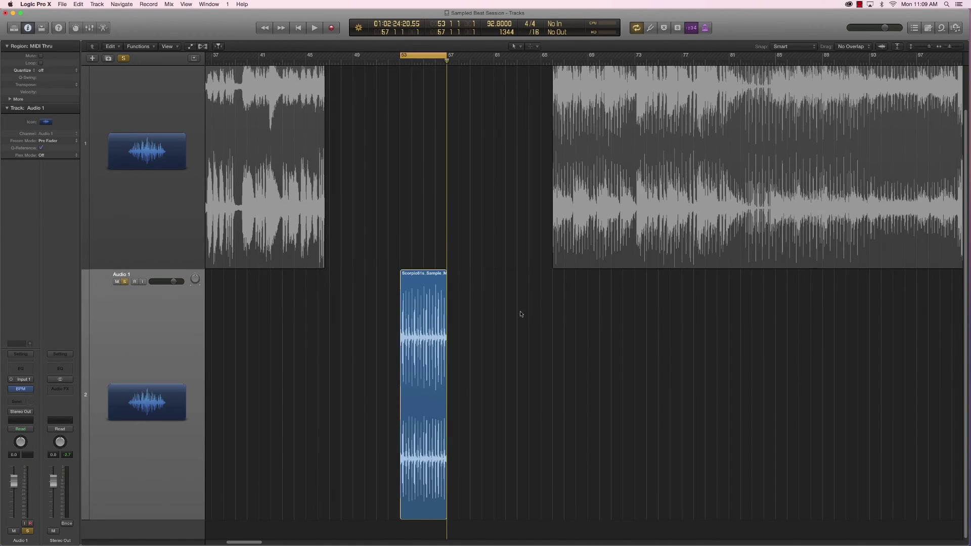